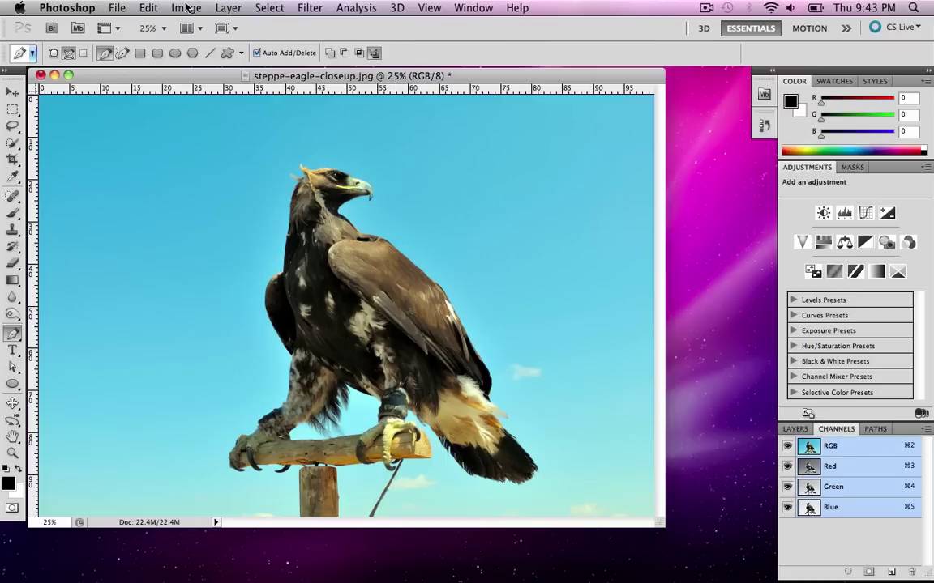
Step: Use Calculations to blend Blue with Blue in Overlay mode into a new Alpha 1 channel
{"action": "left_click", "coordinate": [174, 8]}
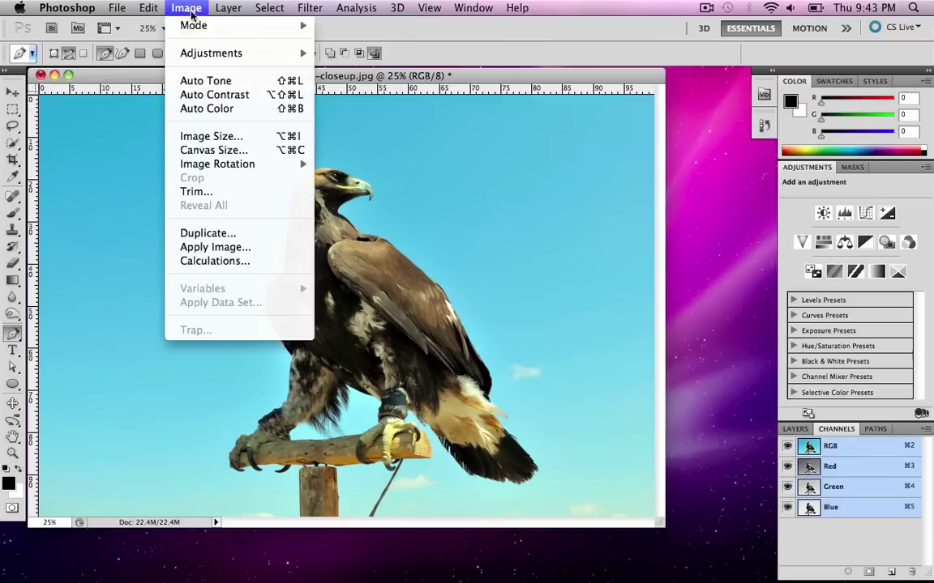
{"action": "left_click", "coordinate": [238, 264]}
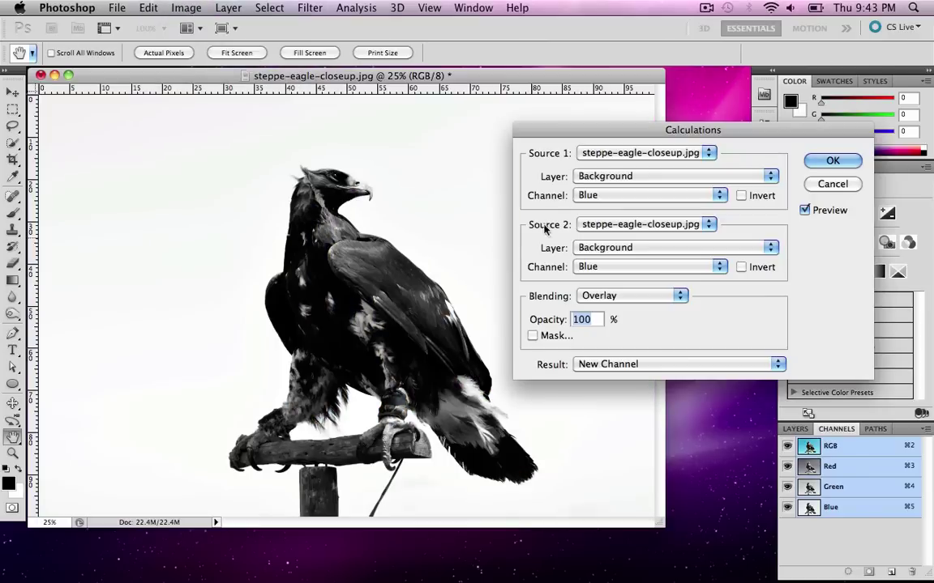
{"action": "left_click", "coordinate": [585, 196]}
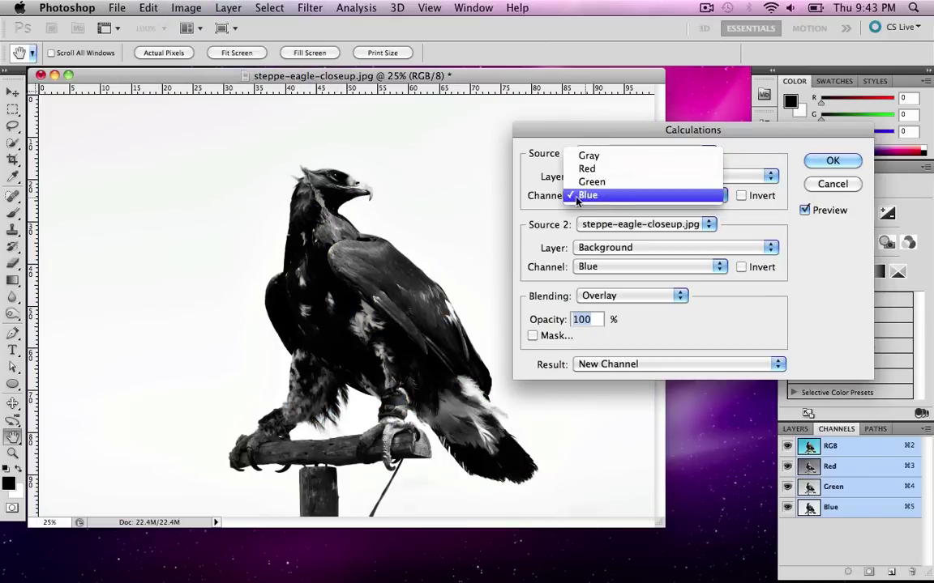
{"action": "left_click", "coordinate": [615, 202]}
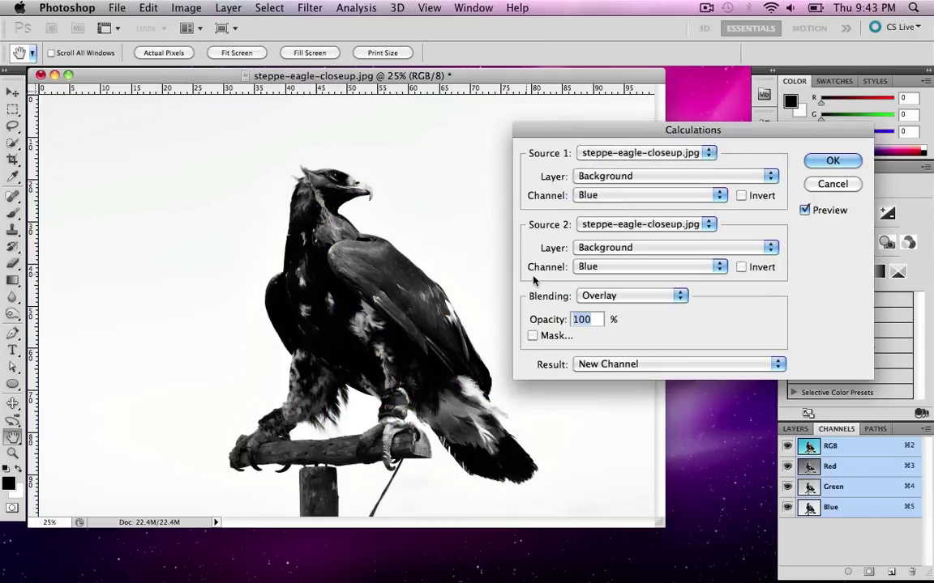
{"action": "left_click", "coordinate": [598, 267]}
{"action": "left_click", "coordinate": [589, 268]}
{"action": "left_click", "coordinate": [603, 304]}
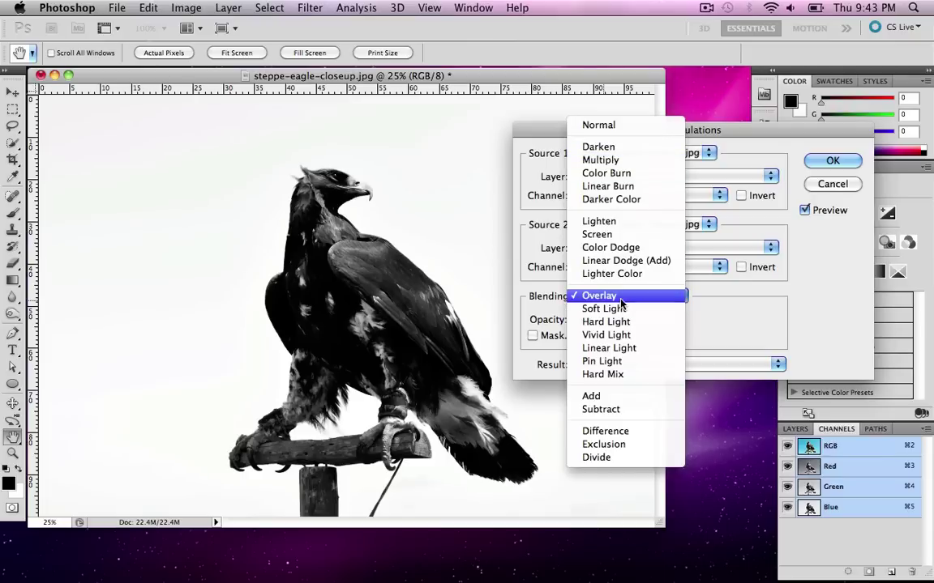
{"action": "left_click", "coordinate": [621, 298]}
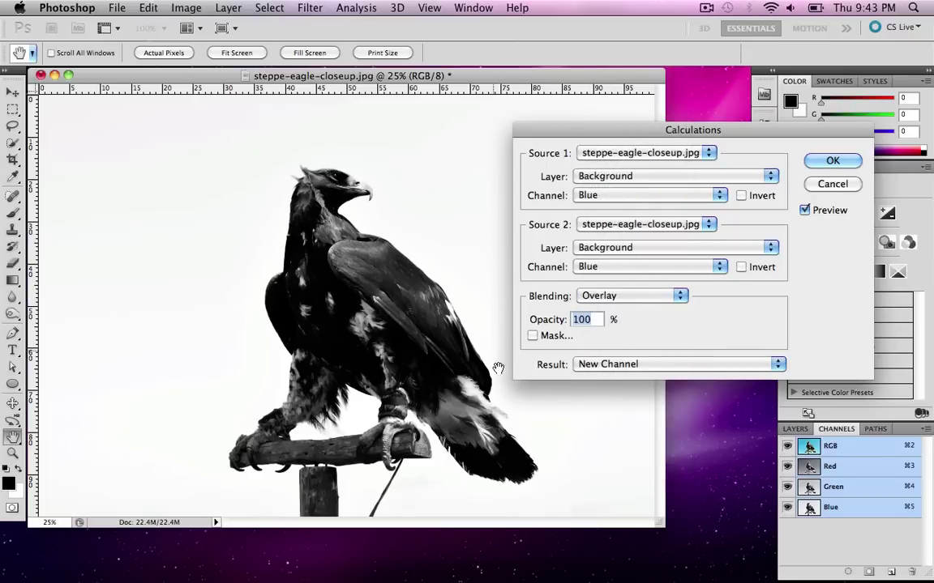
{"action": "left_click", "coordinate": [825, 162]}
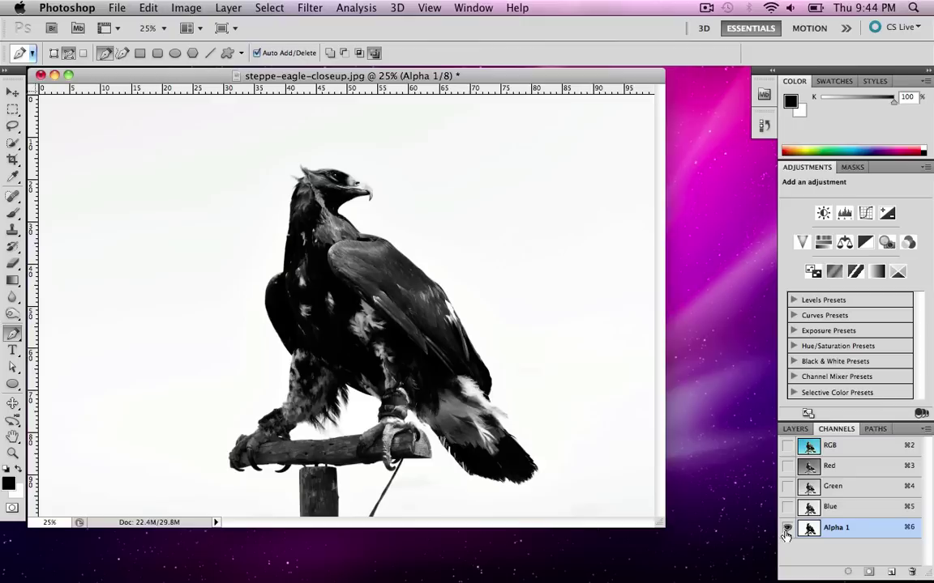
{"action": "left_click", "coordinate": [796, 430]}
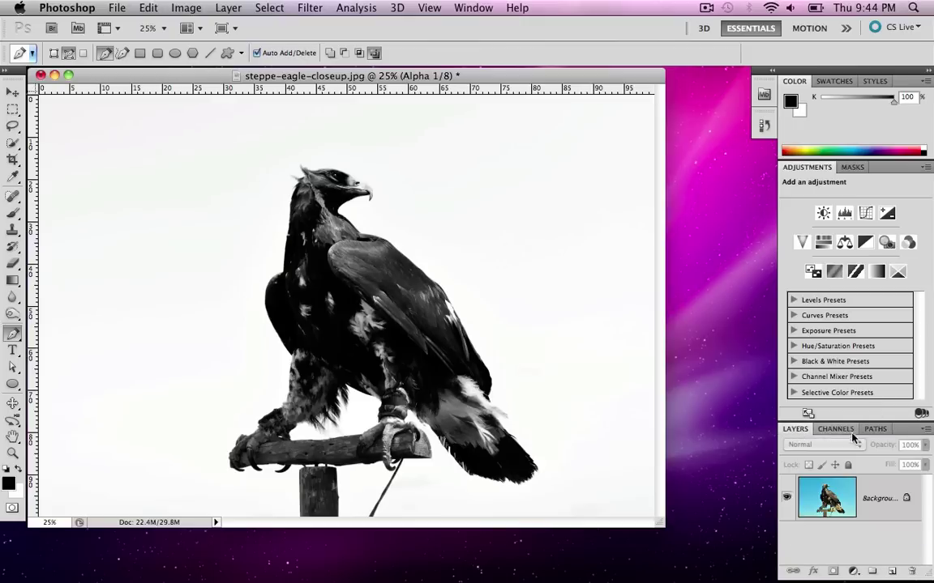
{"action": "left_click", "coordinate": [832, 430]}
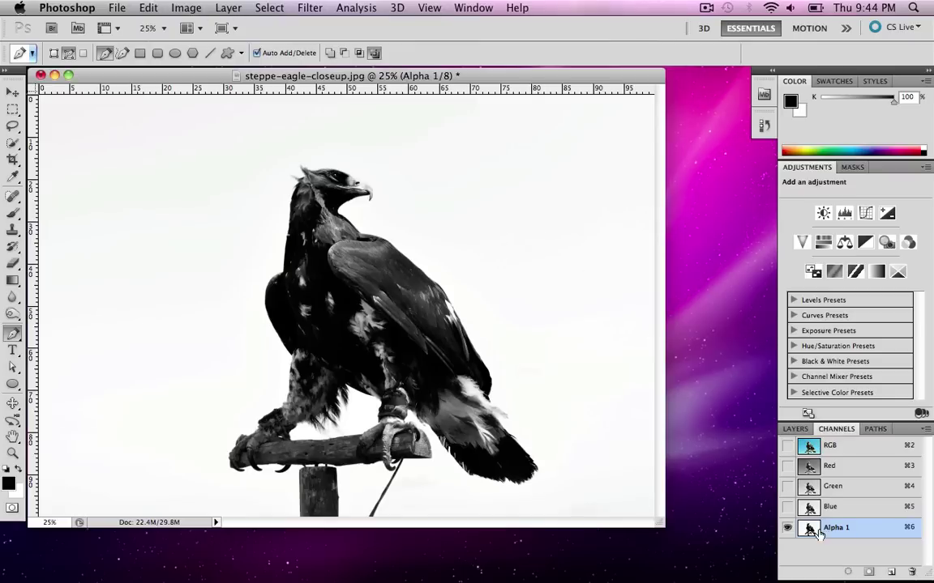
Step: In Levels on Alpha 1, set the white point from the sky and the black point from the eagle
{"action": "left_click", "coordinate": [182, 7]}
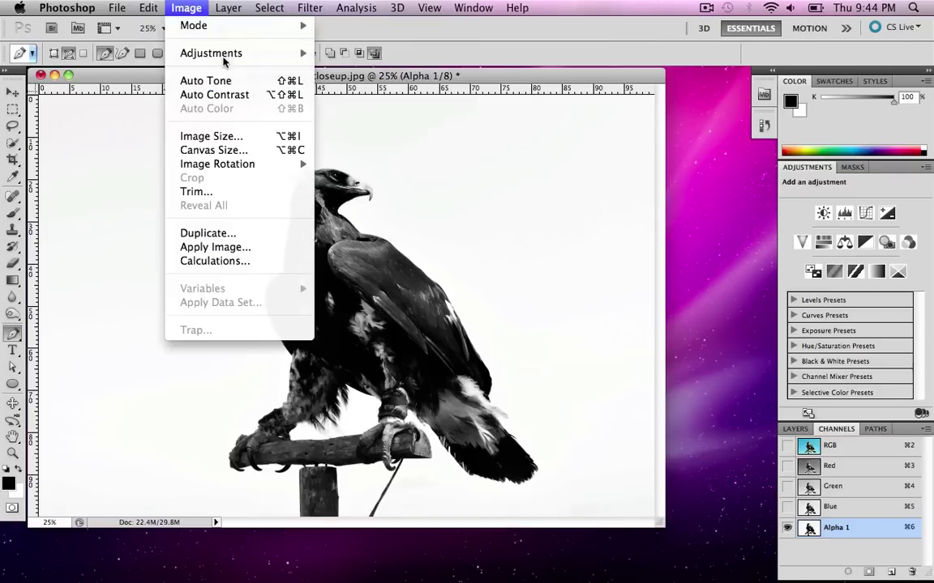
{"action": "mouse_move", "coordinate": [225, 56]}
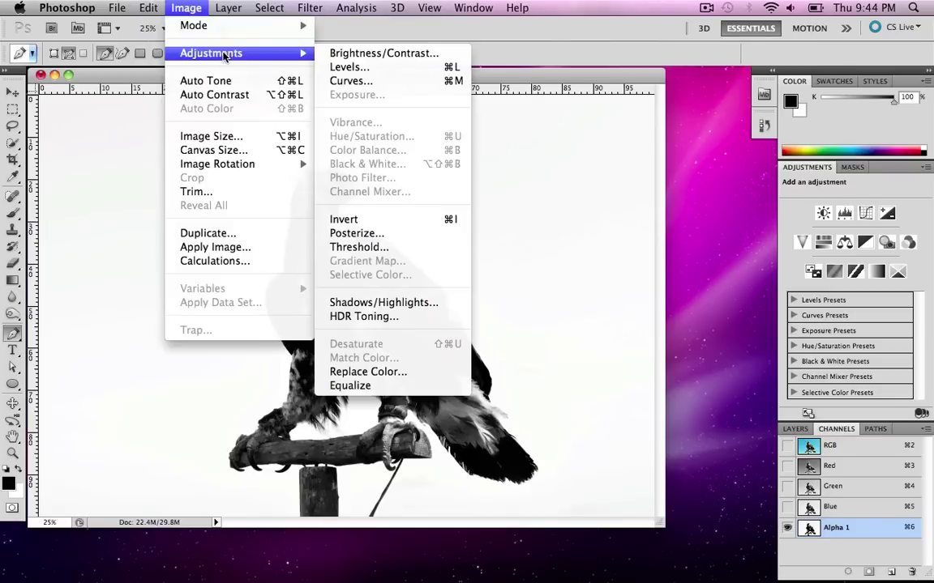
{"action": "left_click", "coordinate": [360, 68]}
{"action": "left_click_drag", "start_coordinate": [744, 159], "coordinate": [568, 82]}
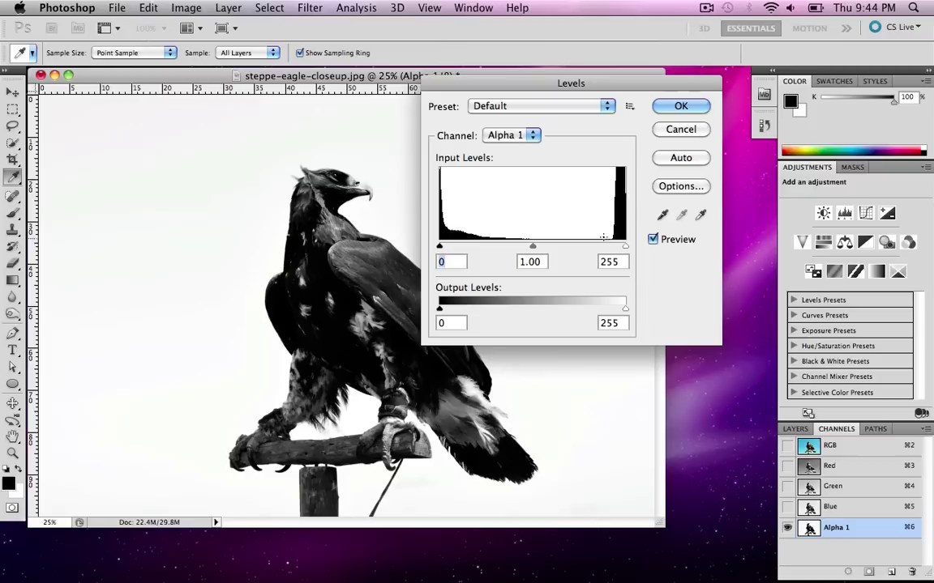
{"action": "left_click", "coordinate": [662, 216]}
{"action": "left_click", "coordinate": [700, 214]}
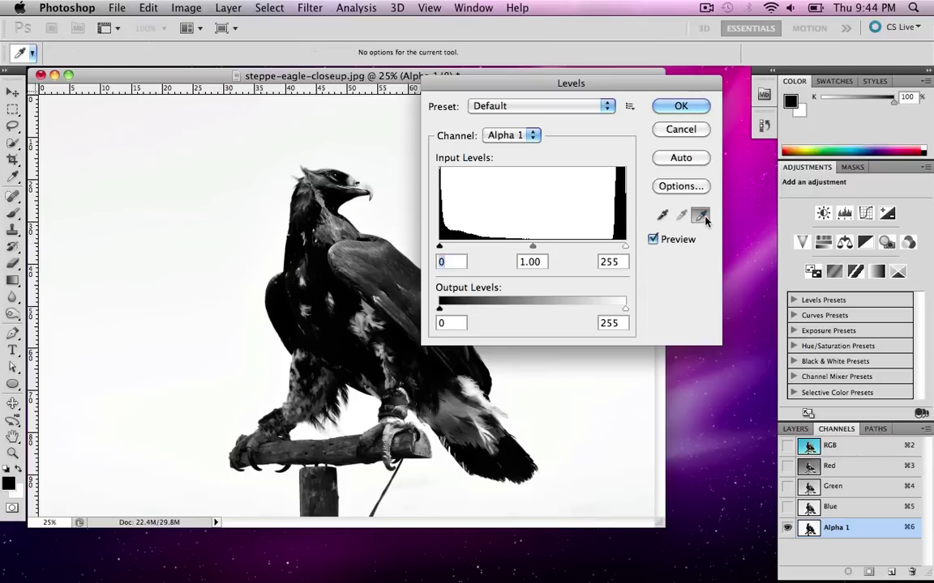
{"action": "left_click", "coordinate": [258, 158]}
{"action": "left_click", "coordinate": [663, 214]}
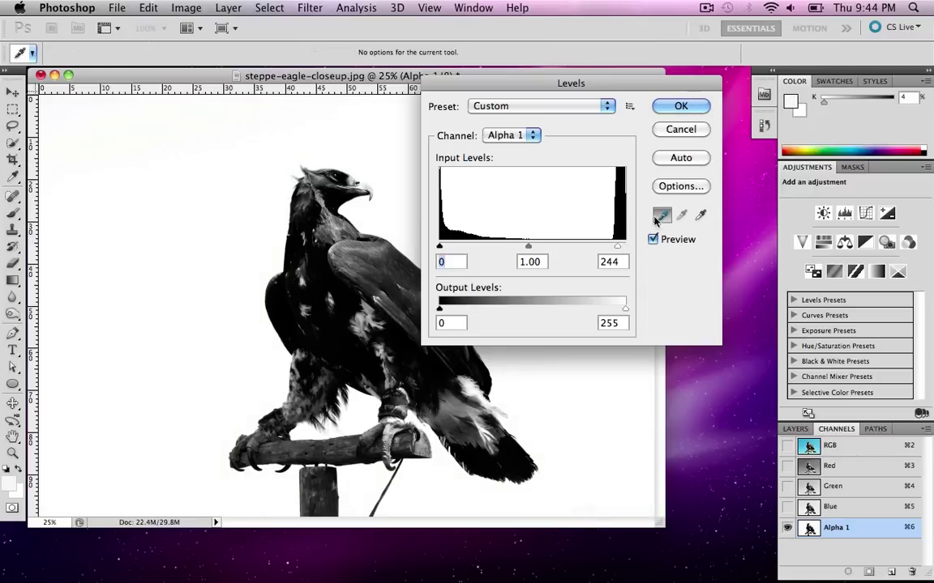
{"action": "left_click", "coordinate": [351, 286]}
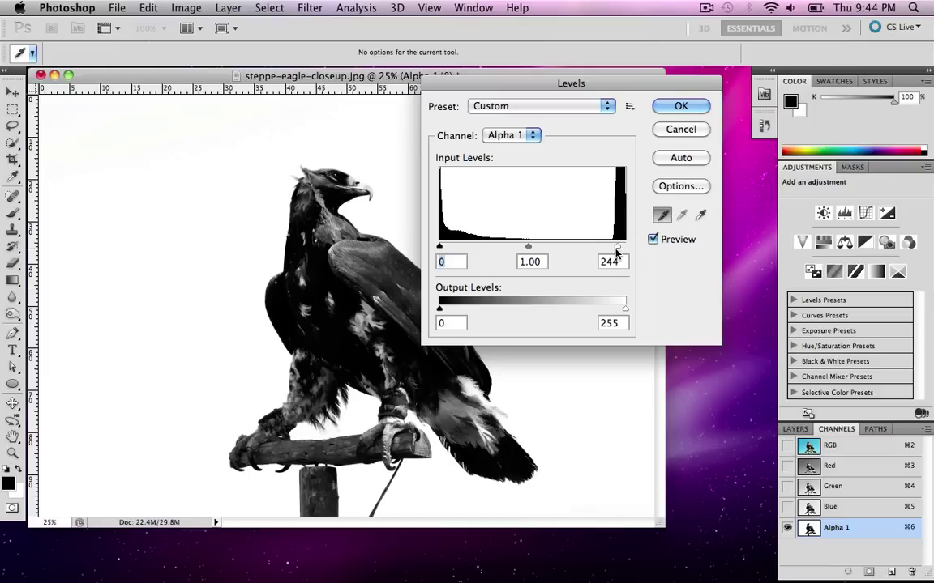
Step: Adjust Levels inputs to about 64, 0.11 and 232 for a solid black silhouette, and apply
{"action": "left_click_drag", "start_coordinate": [529, 246], "coordinate": [598, 248]}
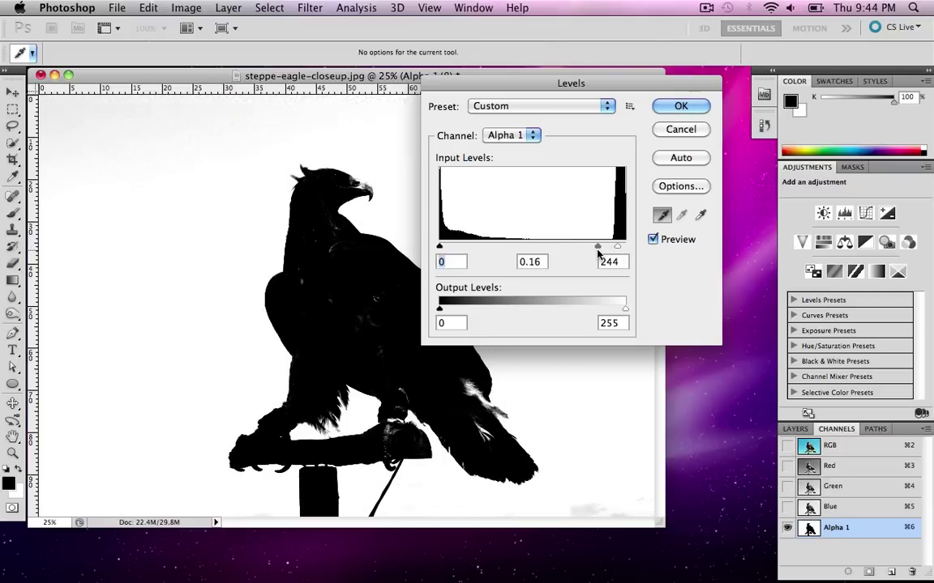
{"action": "mouse_move", "coordinate": [439, 246]}
{"action": "left_mouse_down"}
{"action": "mouse_move", "coordinate": [508, 248]}
{"action": "mouse_move", "coordinate": [487, 248]}
{"action": "left_mouse_up"}
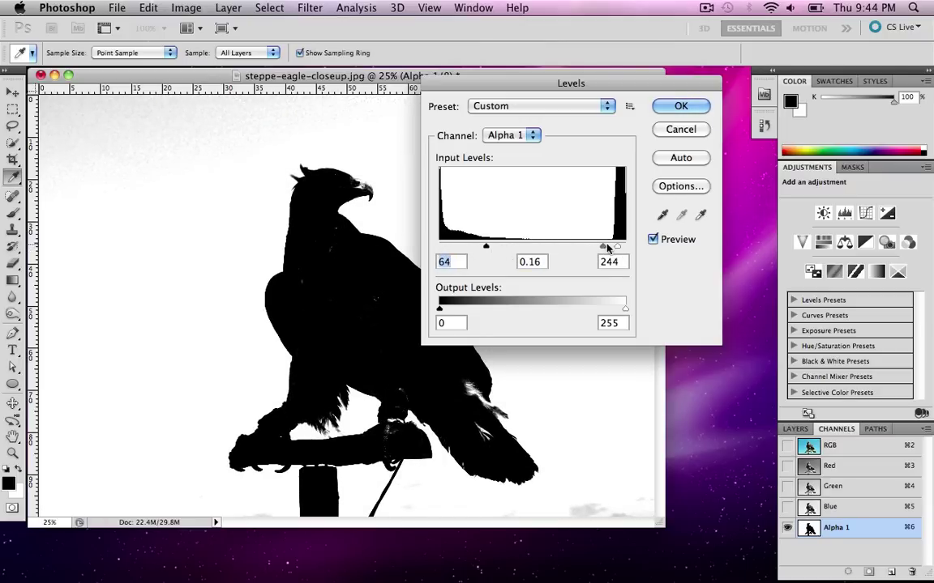
{"action": "mouse_move", "coordinate": [618, 249]}
{"action": "left_mouse_down"}
{"action": "mouse_move", "coordinate": [585, 250]}
{"action": "mouse_move", "coordinate": [604, 252]}
{"action": "mouse_move", "coordinate": [591, 251]}
{"action": "mouse_move", "coordinate": [602, 244]}
{"action": "left_mouse_up"}
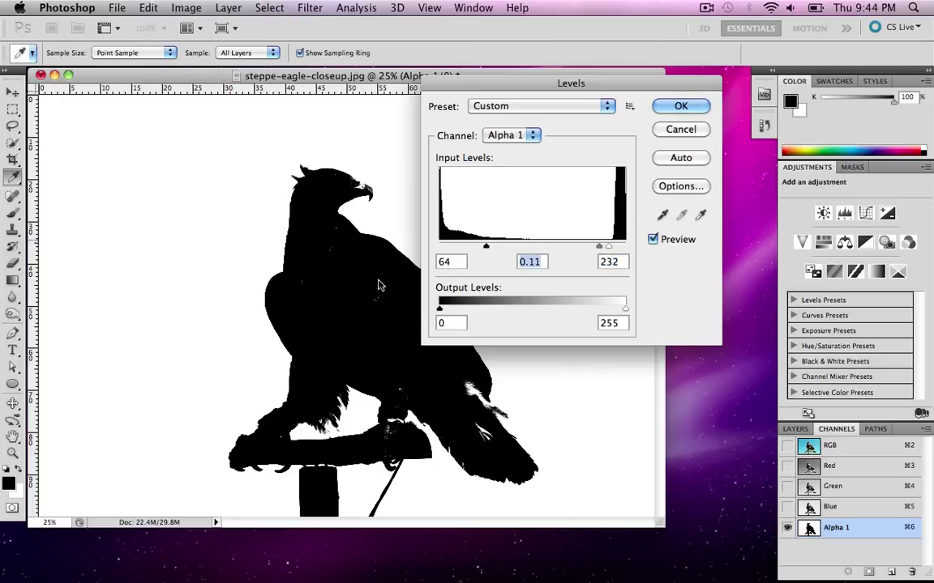
{"action": "left_click", "coordinate": [679, 108]}
{"action": "key", "text": "p"}
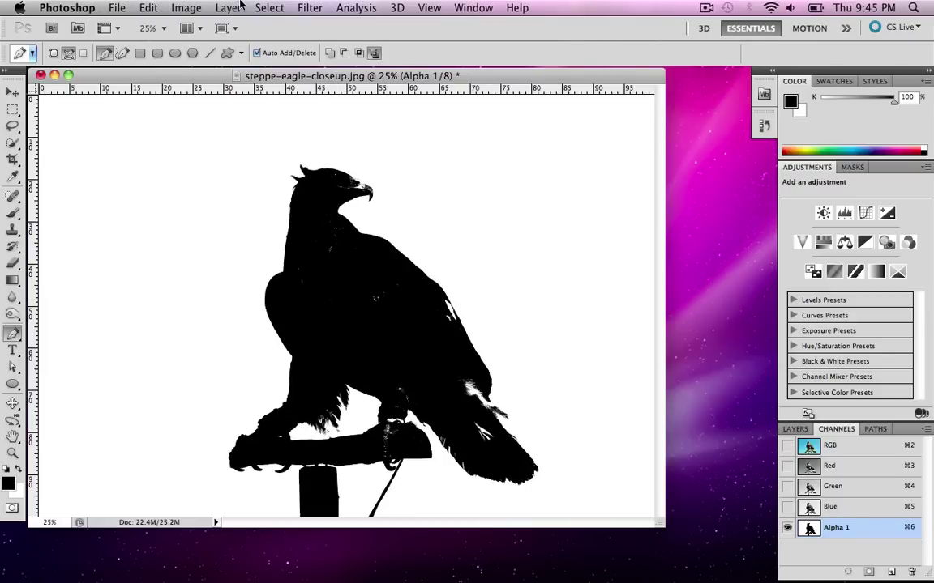
Step: Invert Alpha 1 so the eagle turns white on black
{"action": "left_click", "coordinate": [186, 7]}
{"action": "mouse_move", "coordinate": [286, 57]}
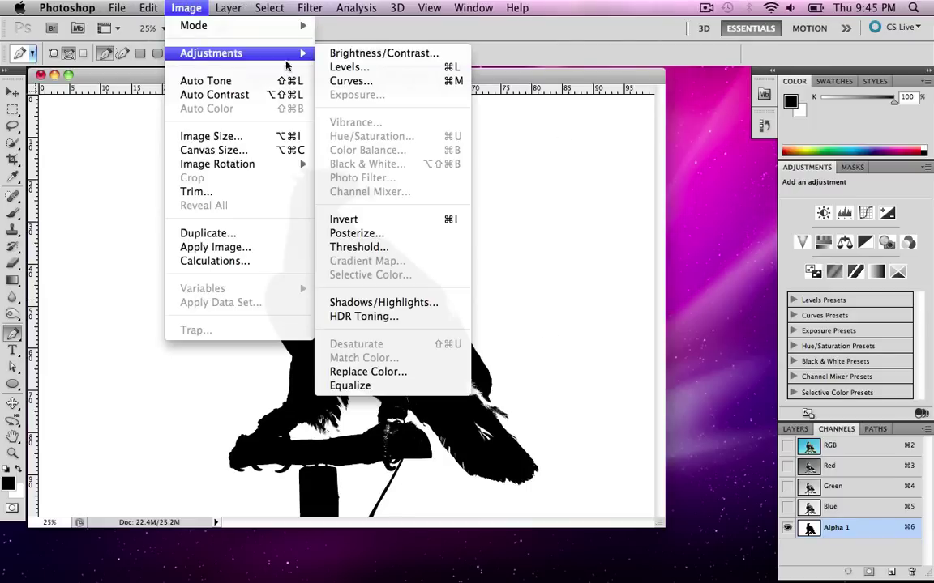
{"action": "left_click", "coordinate": [383, 220]}
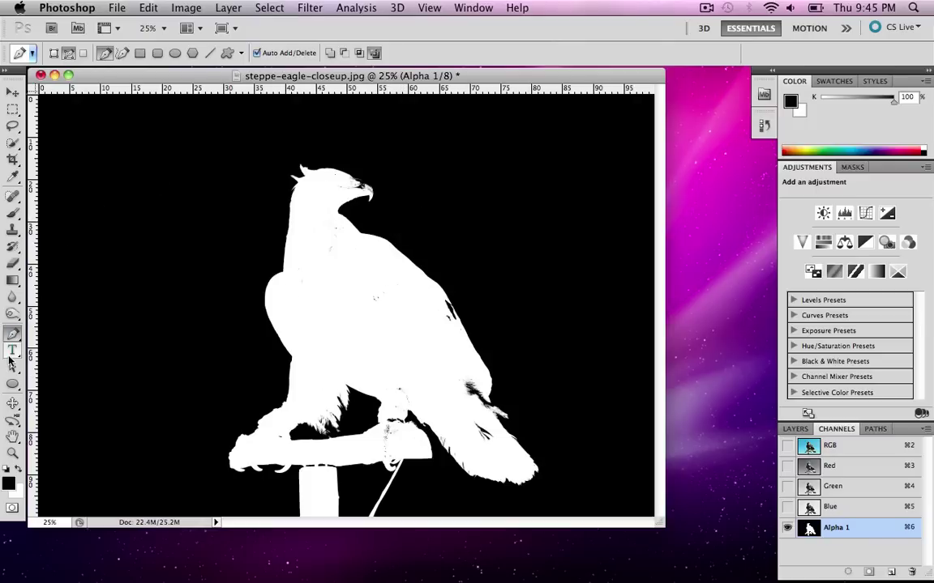
Step: Paint white with a 90 px brush over the back streak, then in Overlay over chest, leg and perch
{"action": "left_click", "coordinate": [13, 214]}
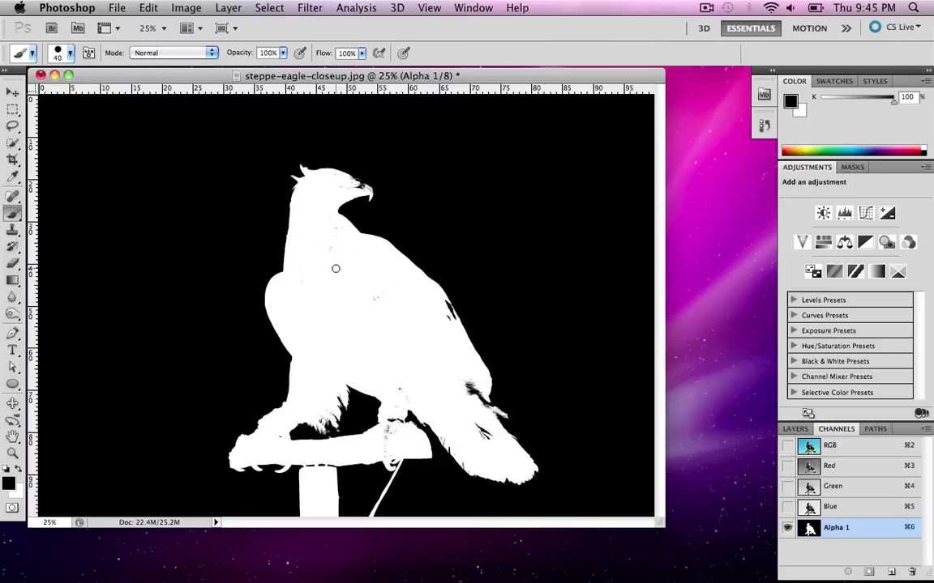
{"action": "key", "text": "bracketright"}
{"action": "key", "text": "bracketright"}
{"action": "key", "text": "bracketright"}
{"action": "key", "text": "bracketright"}
{"action": "key", "text": "bracketright"}
{"action": "left_click", "coordinate": [18, 469]}
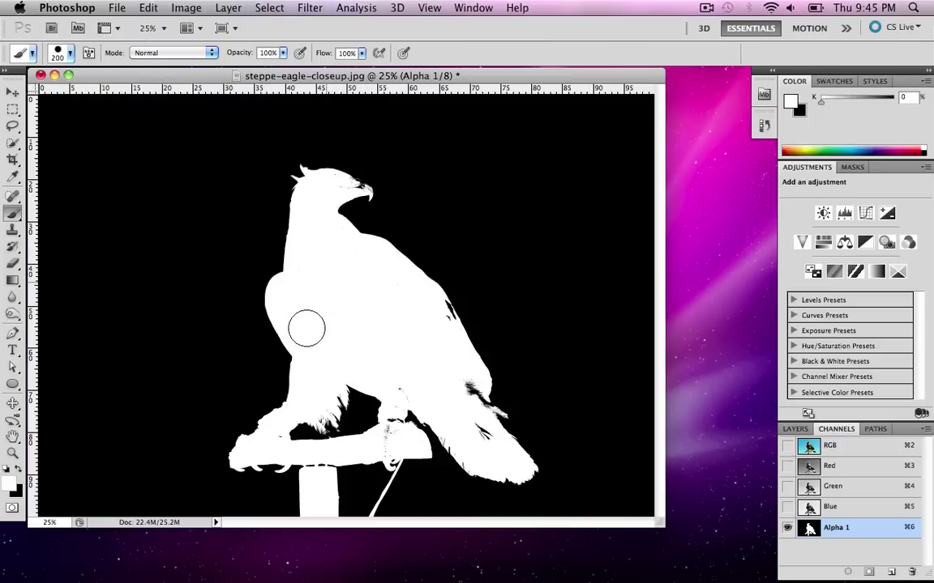
{"action": "key", "text": "bracketleft"}
{"action": "key", "text": "bracketleft"}
{"action": "key", "text": "bracketleft"}
{"action": "key", "text": "bracketleft"}
{"action": "key", "text": "bracketleft"}
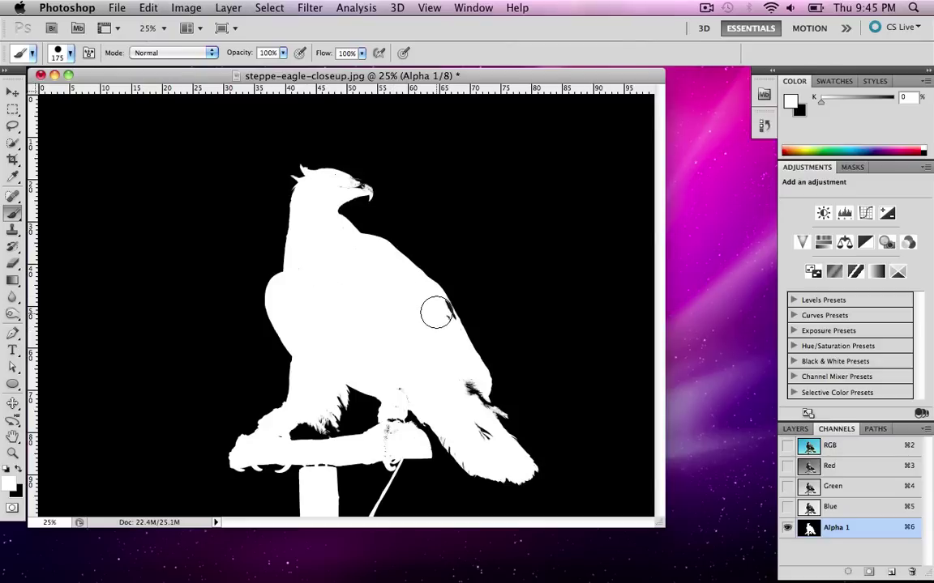
{"action": "mouse_move", "coordinate": [444, 322]}
{"action": "left_mouse_down"}
{"action": "mouse_move", "coordinate": [437, 308]}
{"action": "mouse_move", "coordinate": [450, 328]}
{"action": "mouse_move", "coordinate": [438, 302]}
{"action": "left_mouse_up"}
{"action": "left_click", "coordinate": [148, 53]}
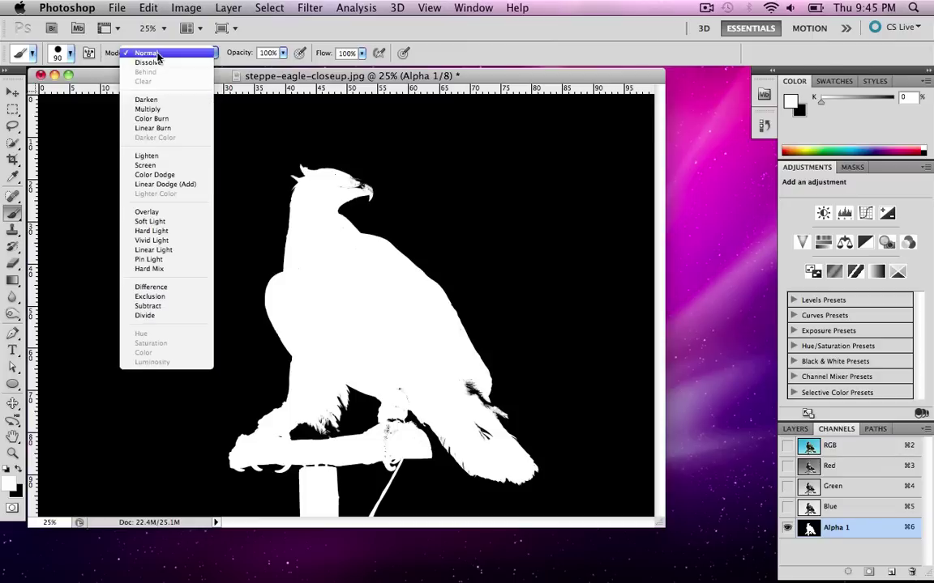
{"action": "left_click", "coordinate": [166, 212]}
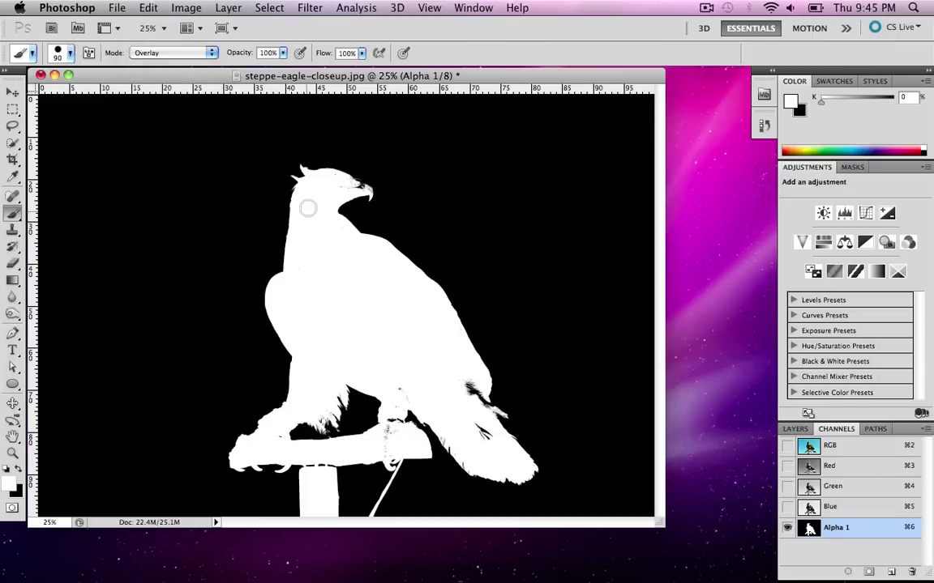
{"action": "mouse_move", "coordinate": [283, 282]}
{"action": "left_mouse_down"}
{"action": "mouse_move", "coordinate": [273, 322]}
{"action": "mouse_move", "coordinate": [308, 393]}
{"action": "mouse_move", "coordinate": [302, 423]}
{"action": "mouse_move", "coordinate": [258, 457]}
{"action": "mouse_move", "coordinate": [284, 431]}
{"action": "mouse_move", "coordinate": [330, 462]}
{"action": "mouse_move", "coordinate": [374, 468]}
{"action": "mouse_move", "coordinate": [467, 424]}
{"action": "mouse_move", "coordinate": [472, 445]}
{"action": "mouse_move", "coordinate": [467, 427]}
{"action": "mouse_move", "coordinate": [508, 448]}
{"action": "mouse_move", "coordinate": [396, 415]}
{"action": "left_mouse_up"}
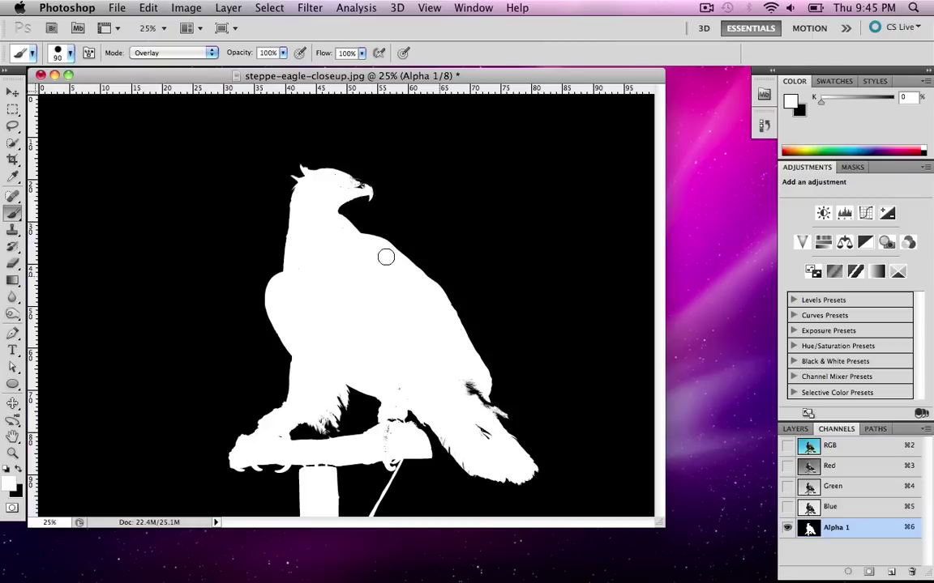
Step: Return the brush to Normal mode and paint out dark streaks along the lower wing
{"action": "left_click", "coordinate": [193, 53]}
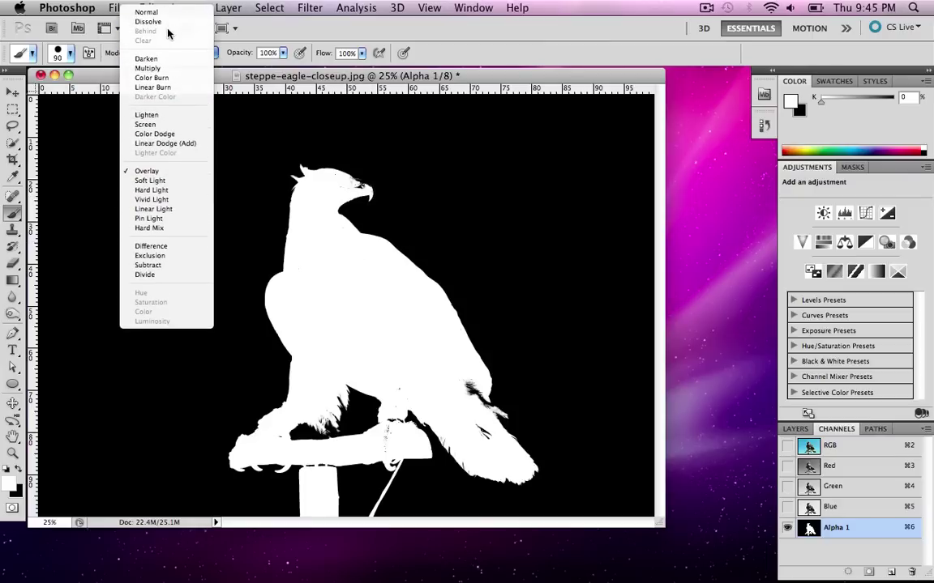
{"action": "left_click", "coordinate": [162, 7]}
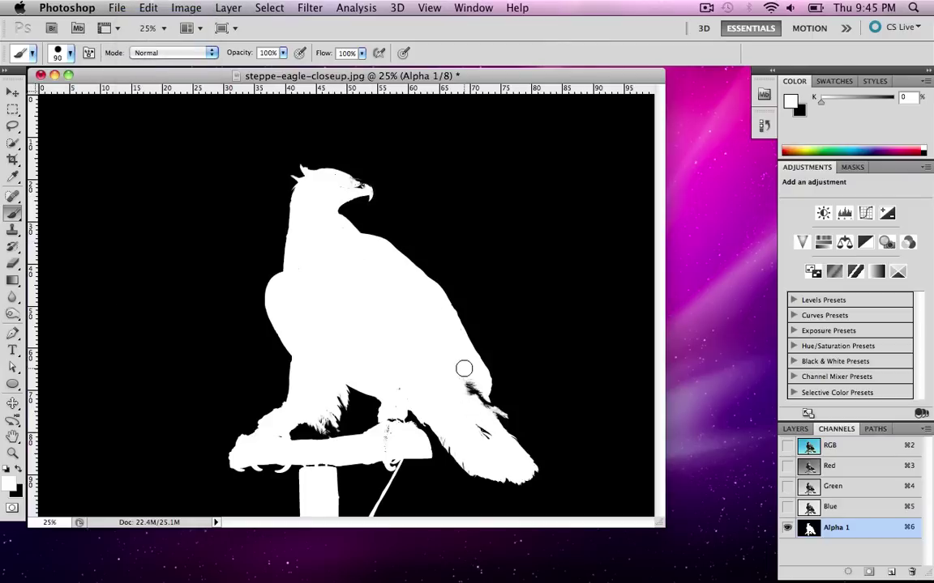
{"action": "mouse_move", "coordinate": [463, 369]}
{"action": "left_mouse_down"}
{"action": "mouse_move", "coordinate": [496, 449]}
{"action": "mouse_move", "coordinate": [474, 372]}
{"action": "left_mouse_up"}
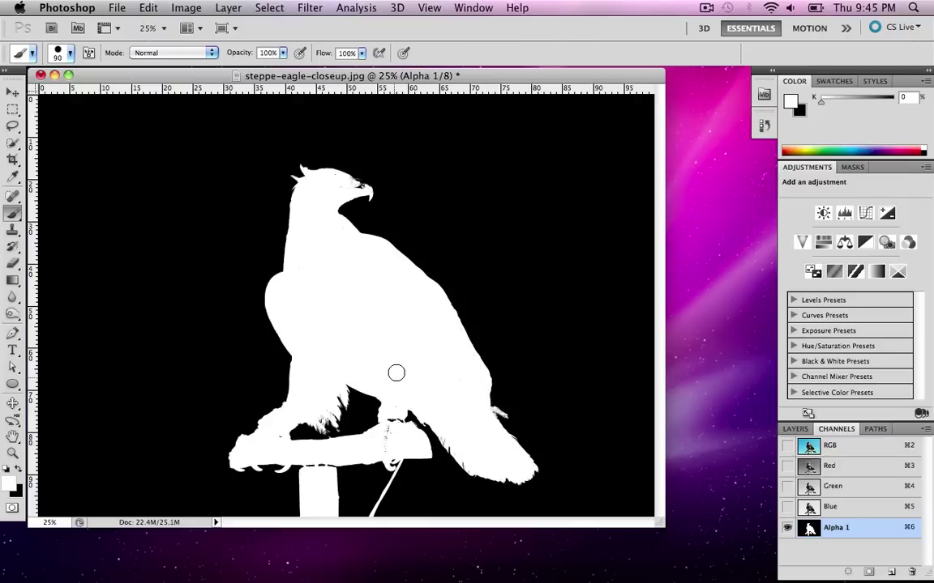
{"action": "key", "text": "bracketleft"}
Step: Zoom to 200% on the eagle's head and paint its black specks white
{"action": "key", "text": "z"}
{"action": "left_click", "coordinate": [358, 191]}
{"action": "left_click", "coordinate": [367, 194]}
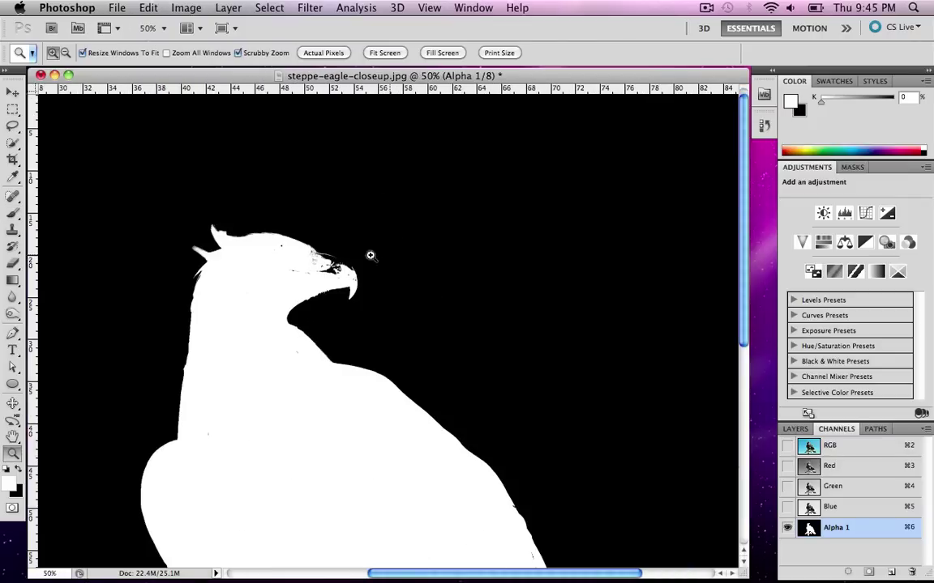
{"action": "left_click", "coordinate": [322, 304]}
{"action": "left_click", "coordinate": [322, 300]}
{"action": "left_click", "coordinate": [322, 285]}
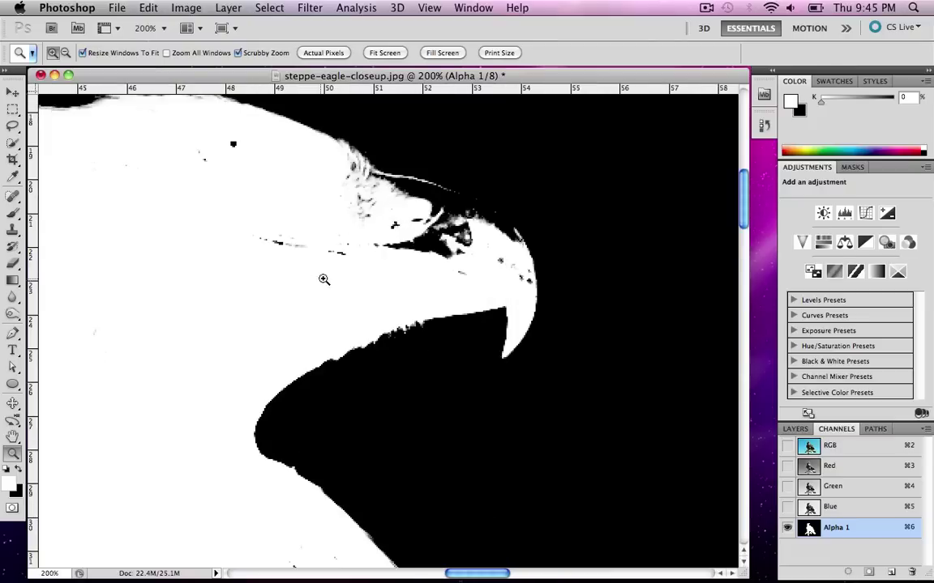
{"action": "key", "text": "b"}
{"action": "mouse_move", "coordinate": [355, 246]}
{"action": "left_mouse_down"}
{"action": "mouse_move", "coordinate": [260, 249]}
{"action": "mouse_move", "coordinate": [191, 179]}
{"action": "left_mouse_up"}
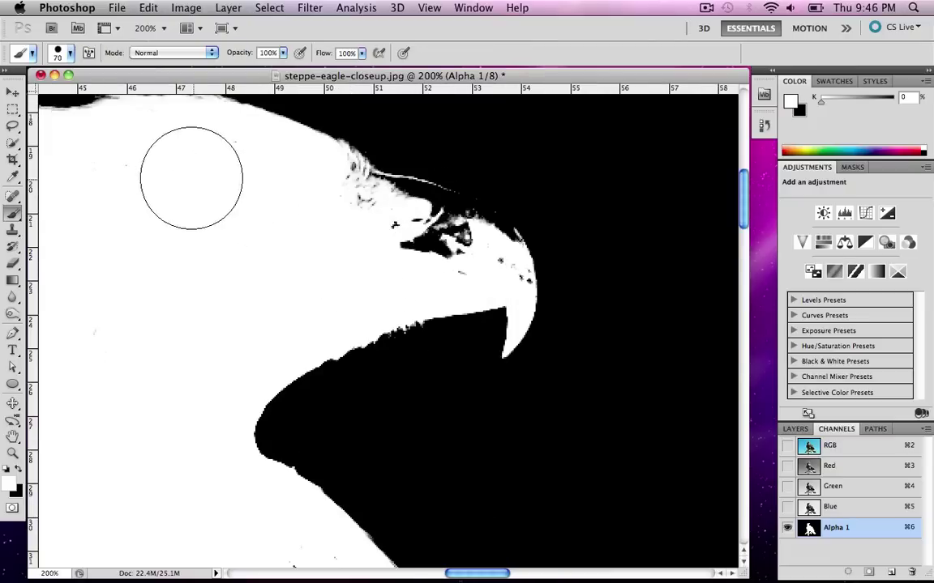
Step: Paint out the brow specks, beak-edge notch and beak specks with a 40 px, then 25 px brush
{"action": "key", "text": "bracketleft"}
{"action": "key", "text": "bracketleft"}
{"action": "key", "text": "bracketleft"}
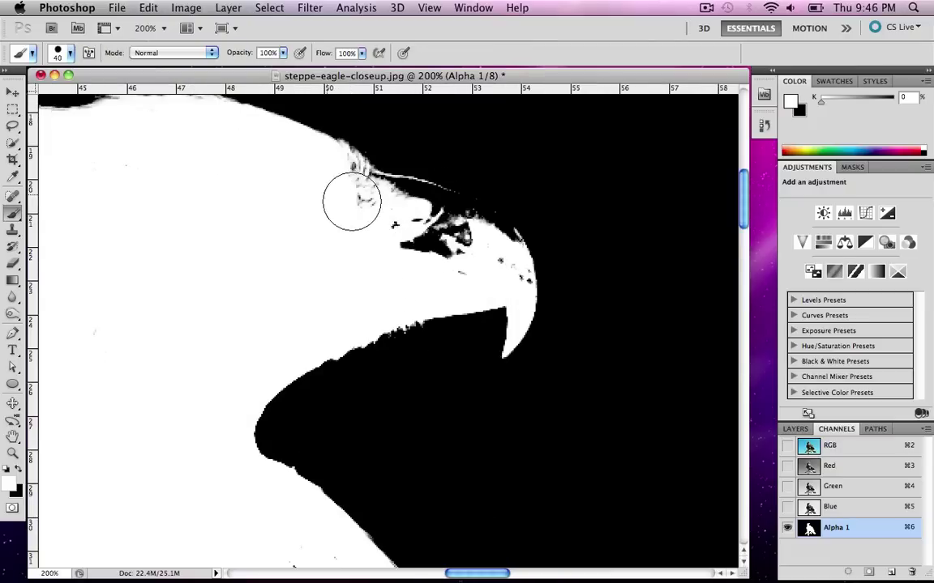
{"action": "mouse_move", "coordinate": [352, 201]}
{"action": "left_mouse_down"}
{"action": "mouse_move", "coordinate": [332, 180]}
{"action": "mouse_move", "coordinate": [360, 214]}
{"action": "mouse_move", "coordinate": [458, 252]}
{"action": "left_mouse_up"}
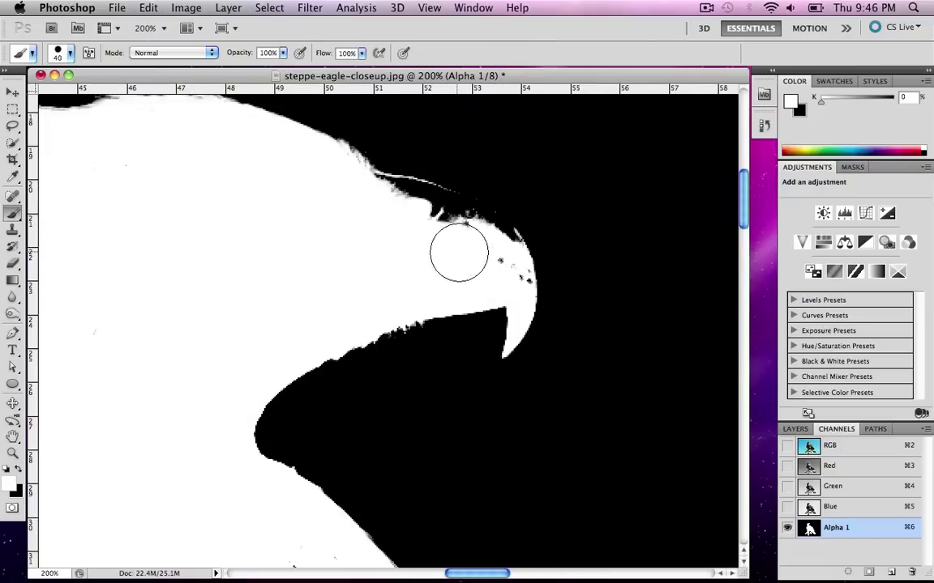
{"action": "key", "text": "bracketleft"}
{"action": "key", "text": "bracketleft"}
{"action": "key", "text": "bracketleft"}
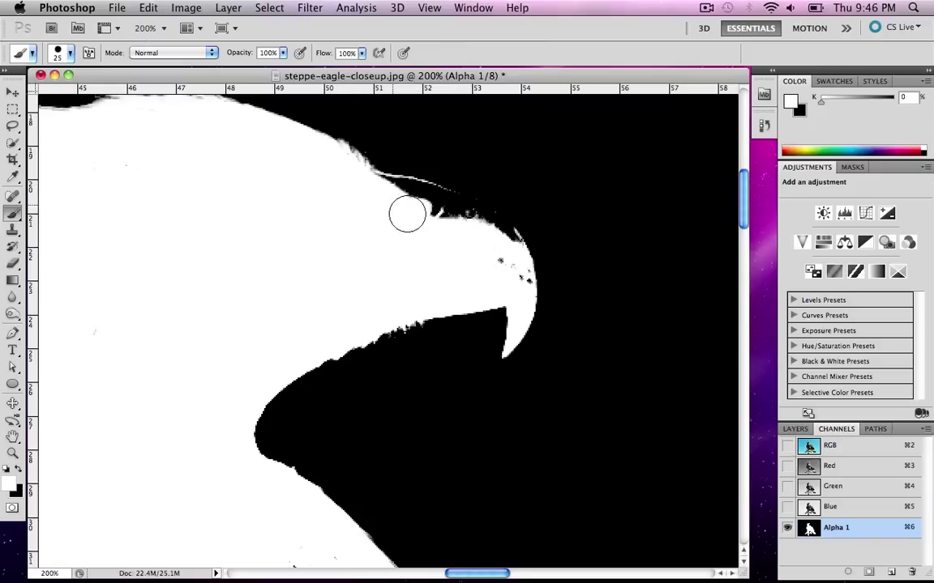
{"action": "mouse_move", "coordinate": [407, 214]}
{"action": "left_mouse_down"}
{"action": "mouse_move", "coordinate": [450, 232]}
{"action": "mouse_move", "coordinate": [428, 217]}
{"action": "left_mouse_up"}
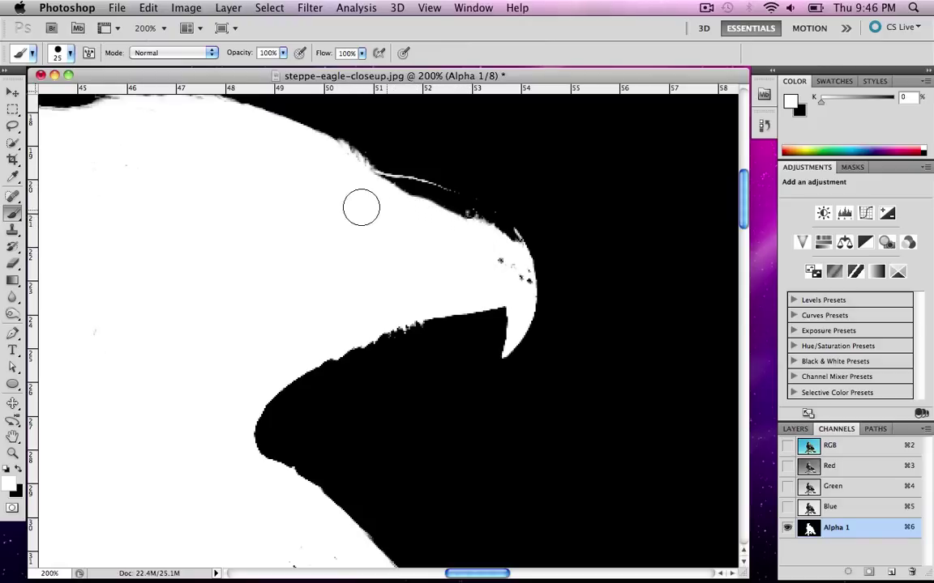
{"action": "left_click_drag", "start_coordinate": [490, 264], "coordinate": [521, 284]}
{"action": "key", "text": "bracketleft"}
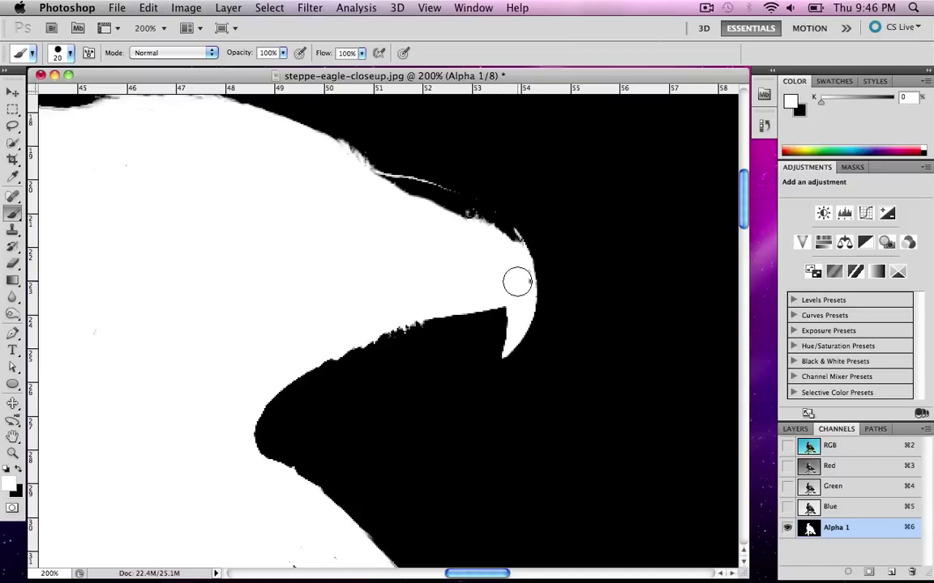
{"action": "key", "text": "bracketleft"}
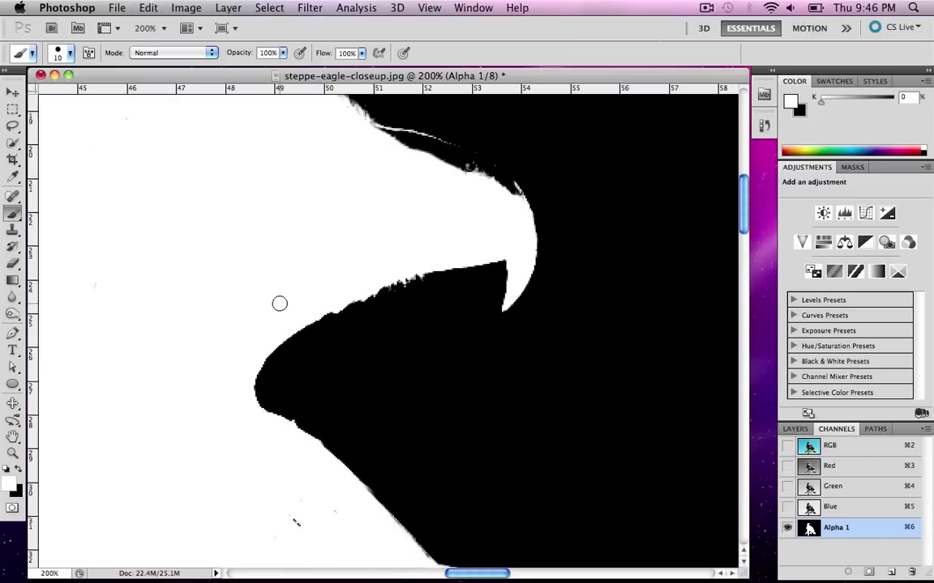
Step: At 66.7% zoom, paint white over the speckles along the perch's right side with a 60 px brush
{"action": "scroll", "coordinate": [279, 363], "scroll_direction": "down", "scroll_amount": 3}
{"action": "scroll", "coordinate": [326, 485], "scroll_direction": "down", "scroll_amount": 1}
{"action": "key", "text": "z"}
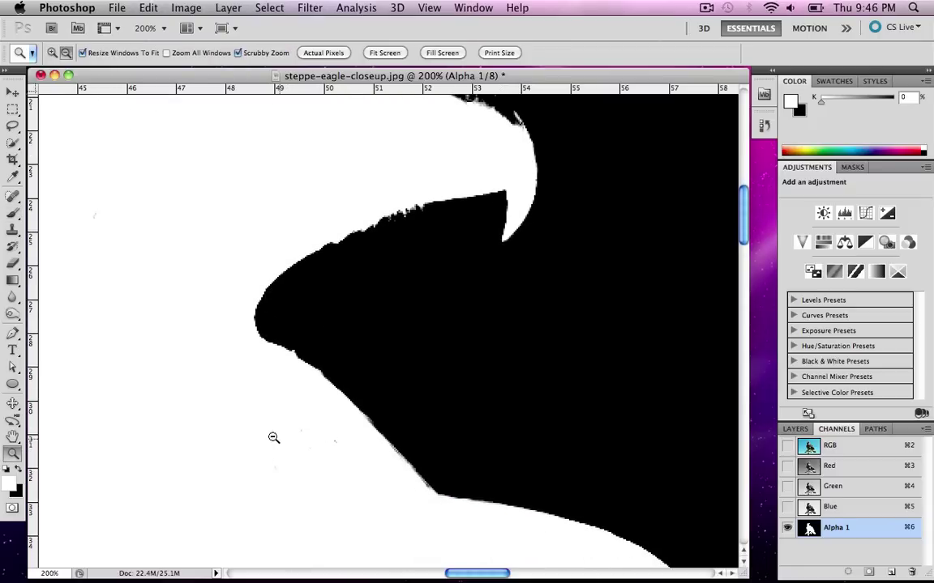
{"action": "mouse_move", "coordinate": [272, 425]}
{"action": "left_mouse_down"}
{"action": "mouse_move", "coordinate": [251, 434]}
{"action": "mouse_move", "coordinate": [447, 452]}
{"action": "left_mouse_up"}
{"action": "scroll", "coordinate": [447, 452], "scroll_direction": "down", "scroll_amount": 8}
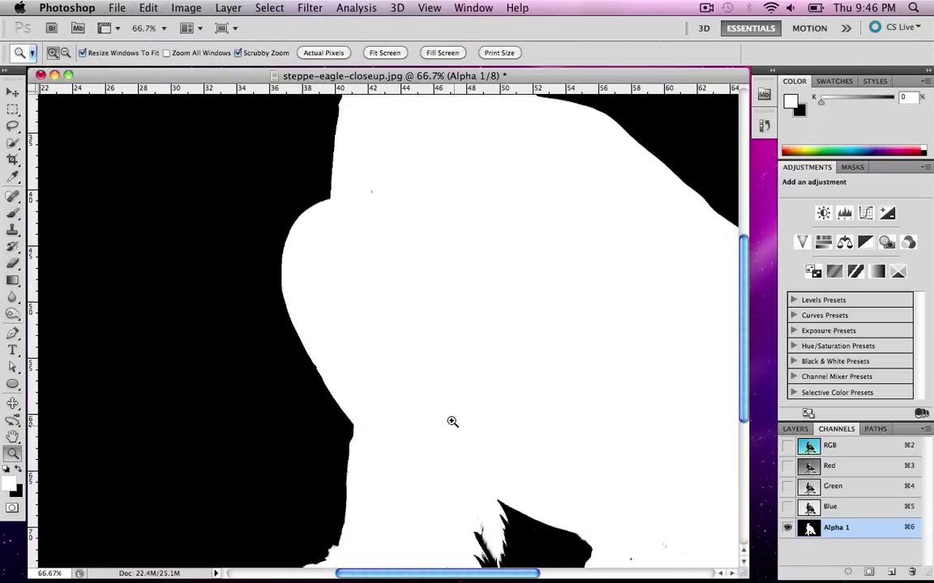
{"action": "scroll", "coordinate": [443, 414], "scroll_direction": "down", "scroll_amount": 3}
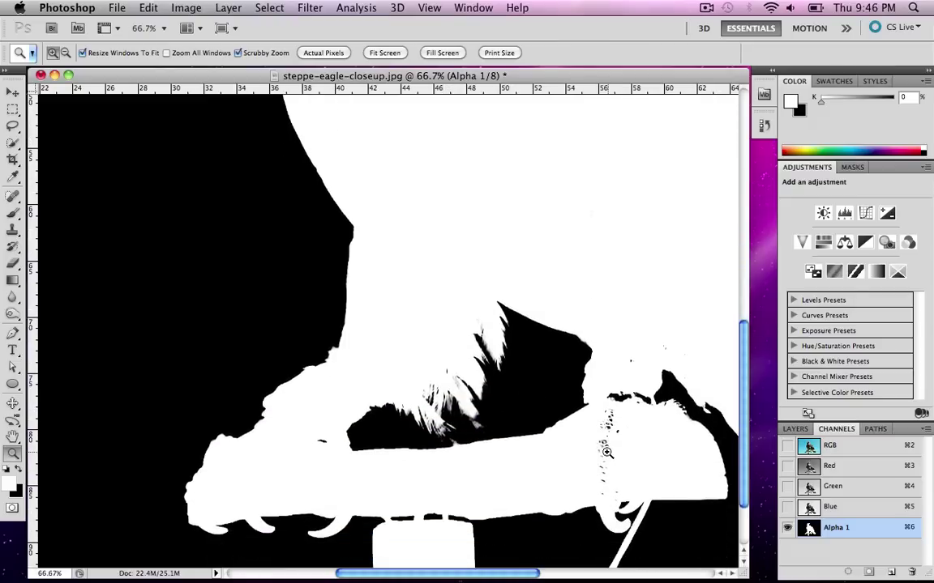
{"action": "key", "text": "b"}
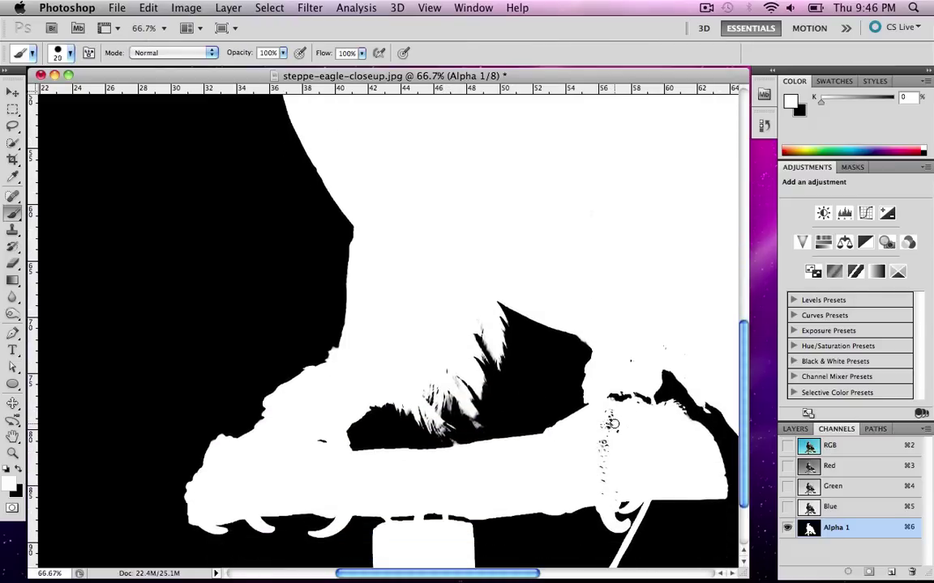
{"action": "key", "text": "bracketright"}
{"action": "key", "text": "bracketright"}
{"action": "key", "text": "bracketright"}
{"action": "key", "text": "bracketright"}
{"action": "mouse_move", "coordinate": [610, 431]}
{"action": "left_mouse_down"}
{"action": "mouse_move", "coordinate": [634, 387]}
{"action": "mouse_move", "coordinate": [639, 432]}
{"action": "mouse_move", "coordinate": [602, 477]}
{"action": "left_mouse_up"}
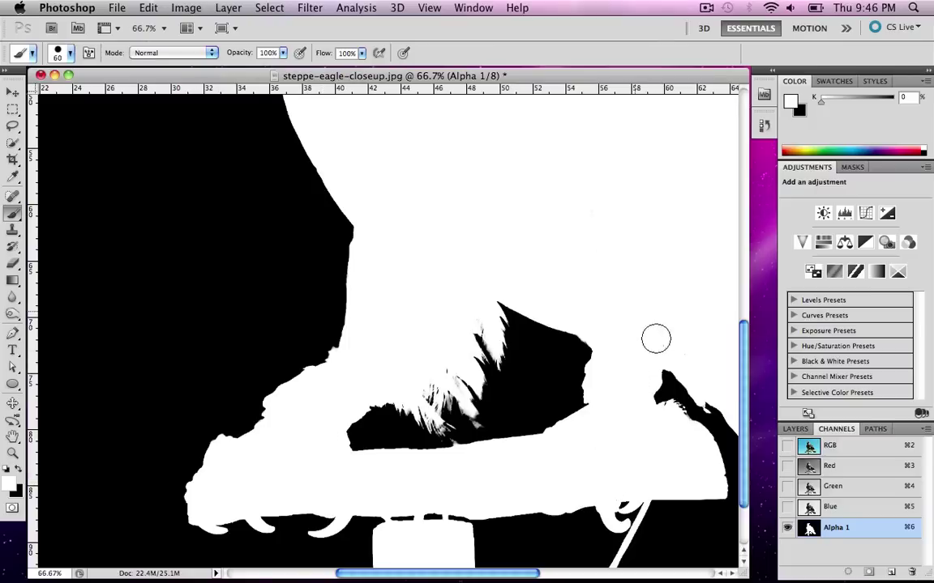
Step: Check the tail feathers and right foot, then zoom out to view the whole silhouette
{"action": "key", "text": "space"}
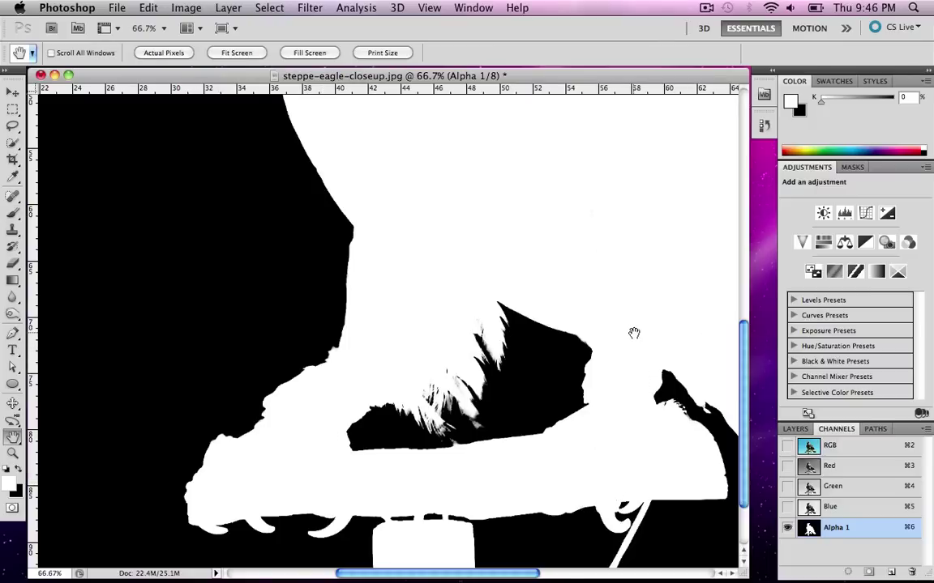
{"action": "left_click_drag", "start_coordinate": [634, 333], "coordinate": [323, 323]}
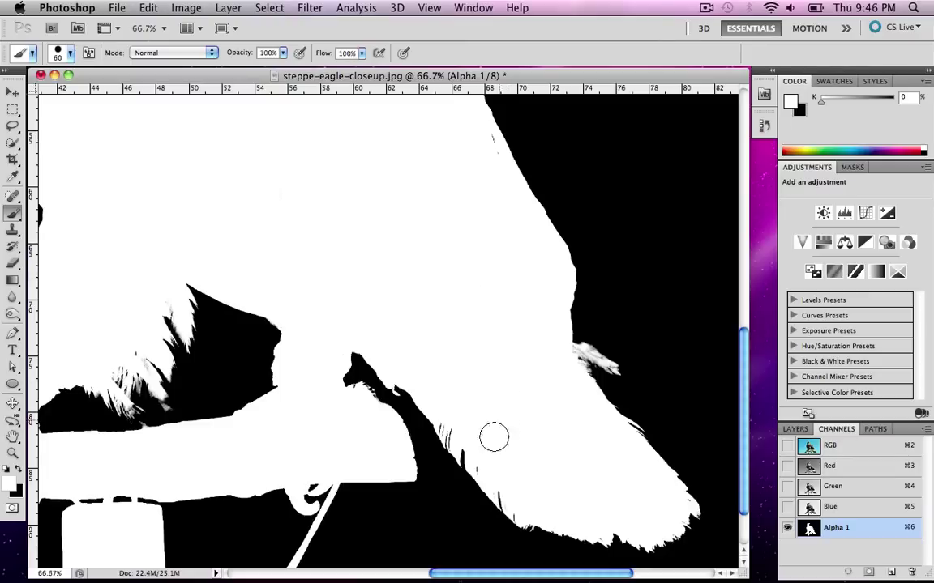
{"action": "scroll", "coordinate": [436, 387], "scroll_direction": "down", "scroll_amount": 3}
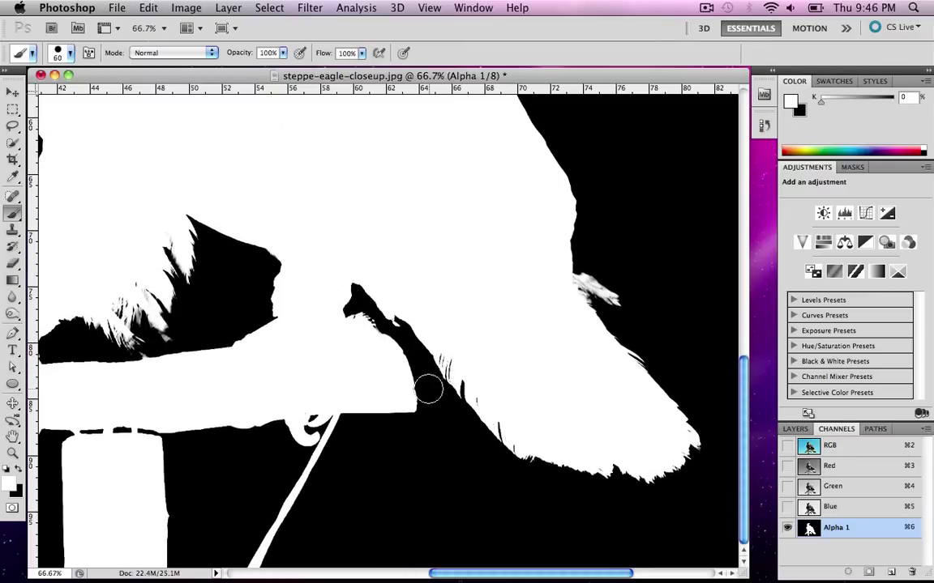
{"action": "key", "text": "z"}
{"action": "left_click", "coordinate": [220, 368], "text": "alt"}
{"action": "left_click", "coordinate": [487, 365], "text": "alt"}
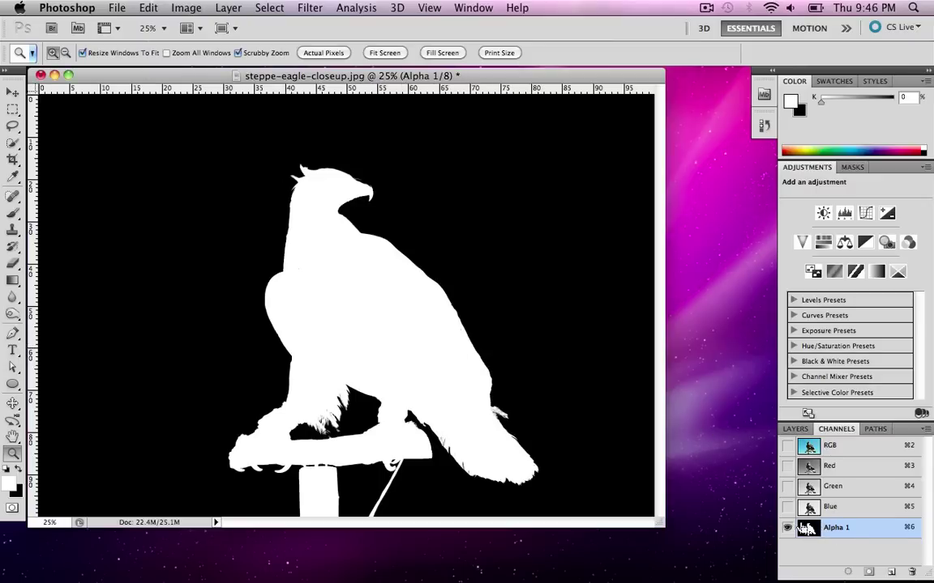
Step: Load Alpha 1 as a selection and duplicate Background into a layer named 'Eagle'
{"action": "left_click", "coordinate": [809, 531], "text": "super"}
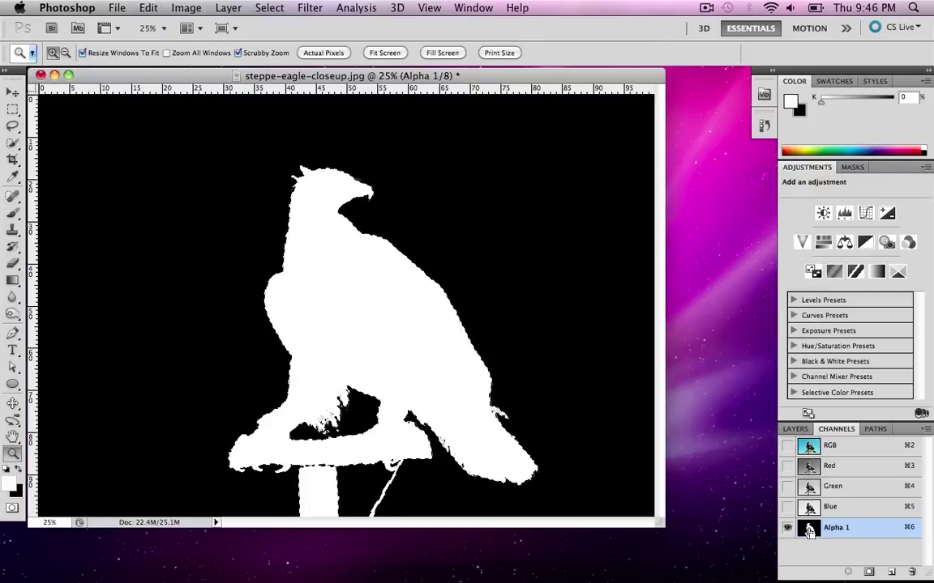
{"action": "left_click", "coordinate": [792, 430]}
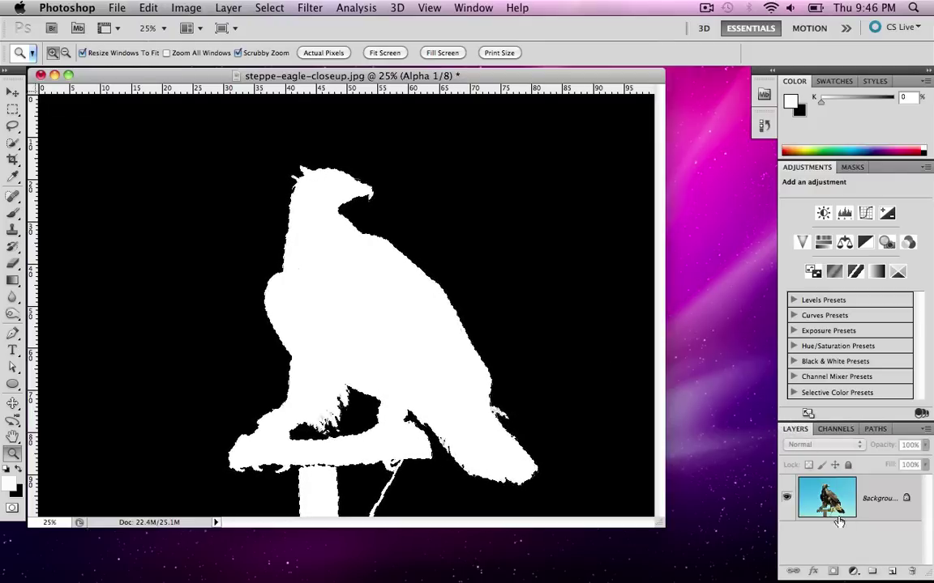
{"action": "left_click_drag", "start_coordinate": [838, 523], "coordinate": [806, 544]}
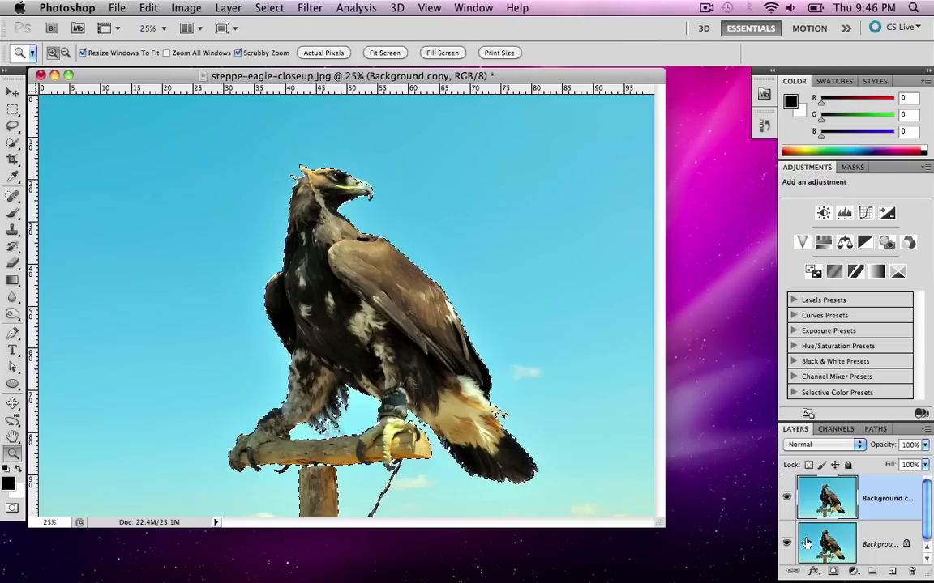
{"action": "double_click", "coordinate": [890, 500]}
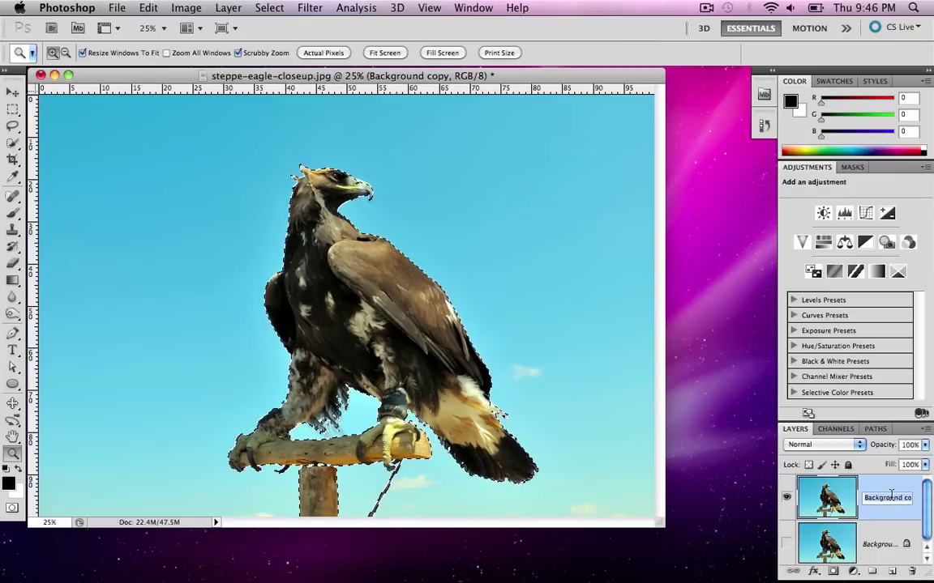
{"action": "type", "text": "Eag"}
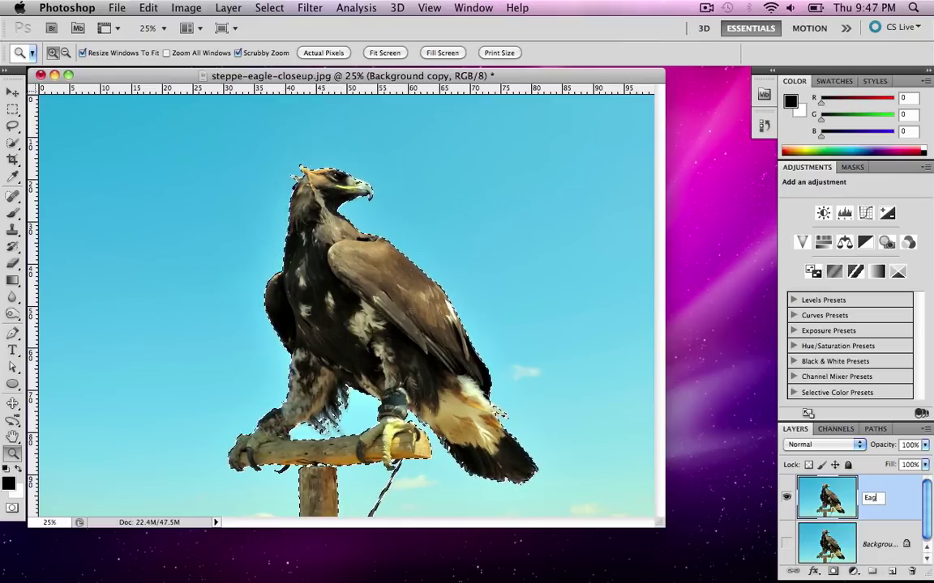
{"action": "type", "text": "le"}
{"action": "key", "text": "Return"}
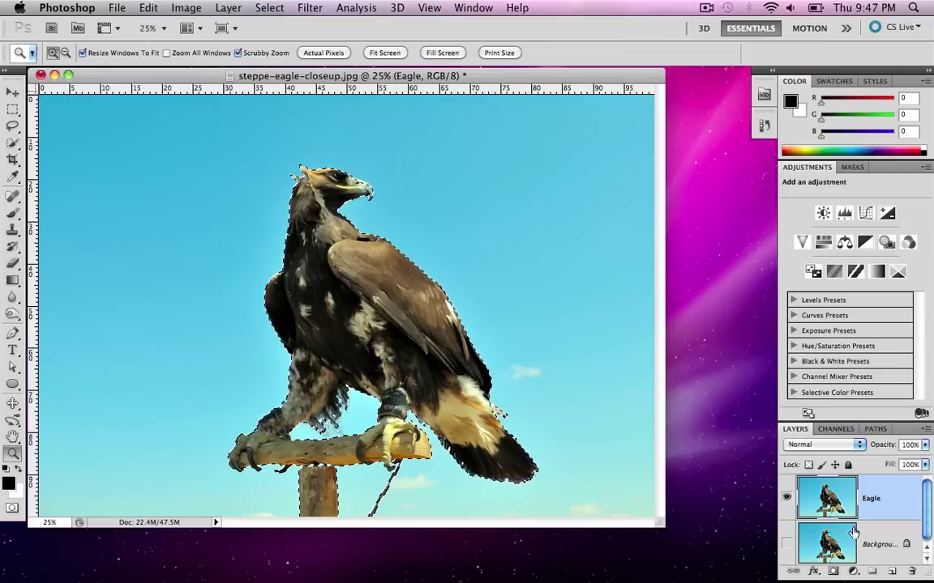
Step: Add a layer mask to Eagle from the selection and inspect the body, talons and perch at 66.7%
{"action": "left_click", "coordinate": [834, 572]}
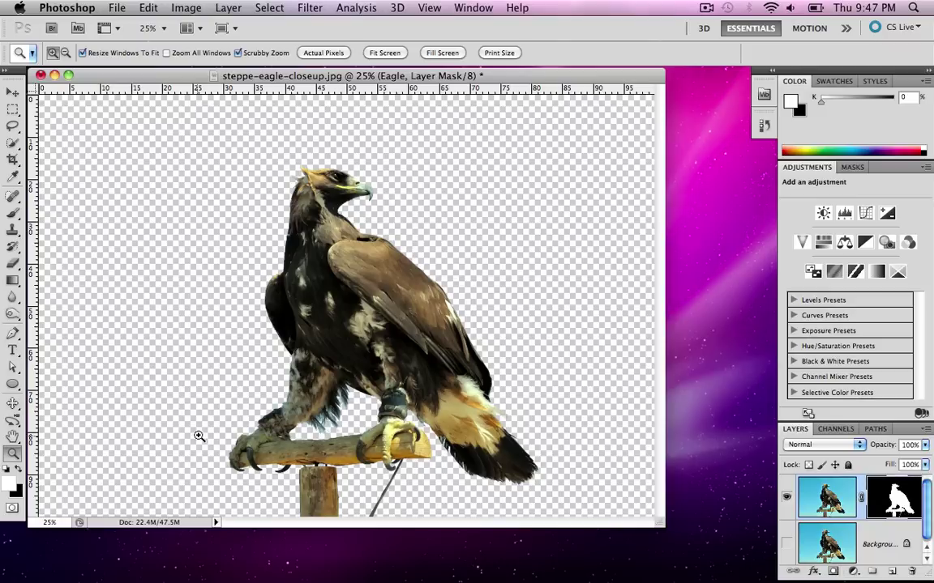
{"action": "left_click", "coordinate": [274, 184]}
{"action": "left_click", "coordinate": [586, 355]}
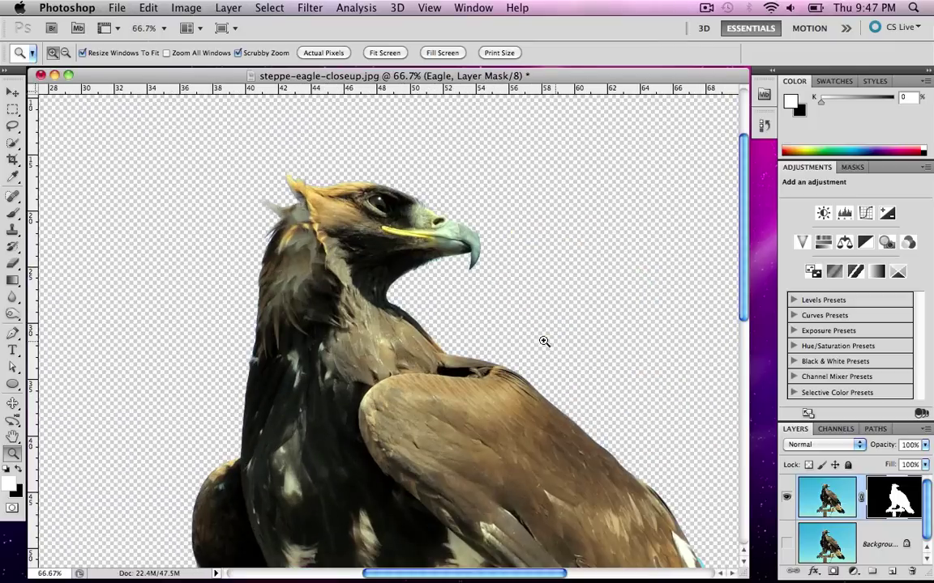
{"action": "key", "text": "h"}
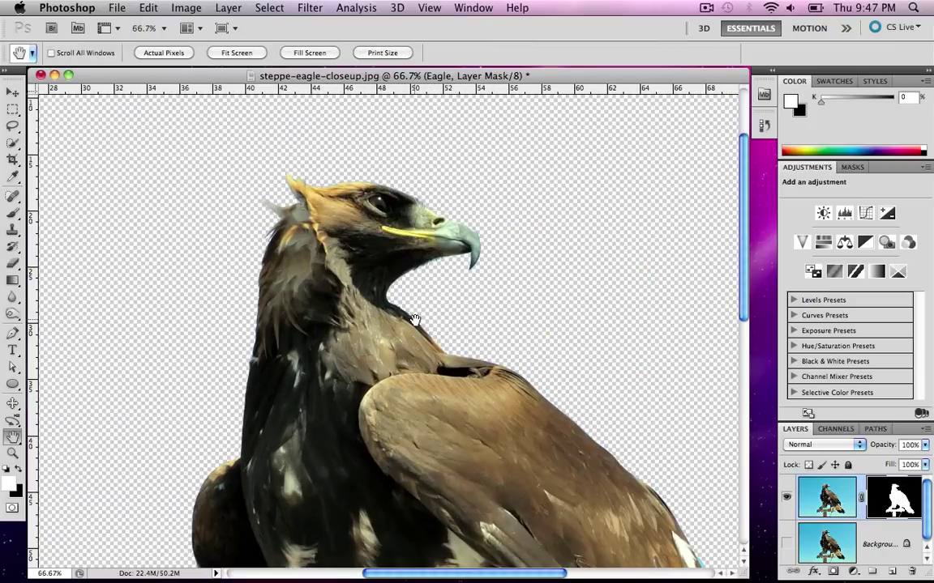
{"action": "left_click_drag", "start_coordinate": [366, 378], "coordinate": [378, 262]}
{"action": "left_click_drag", "start_coordinate": [268, 382], "coordinate": [251, 153]}
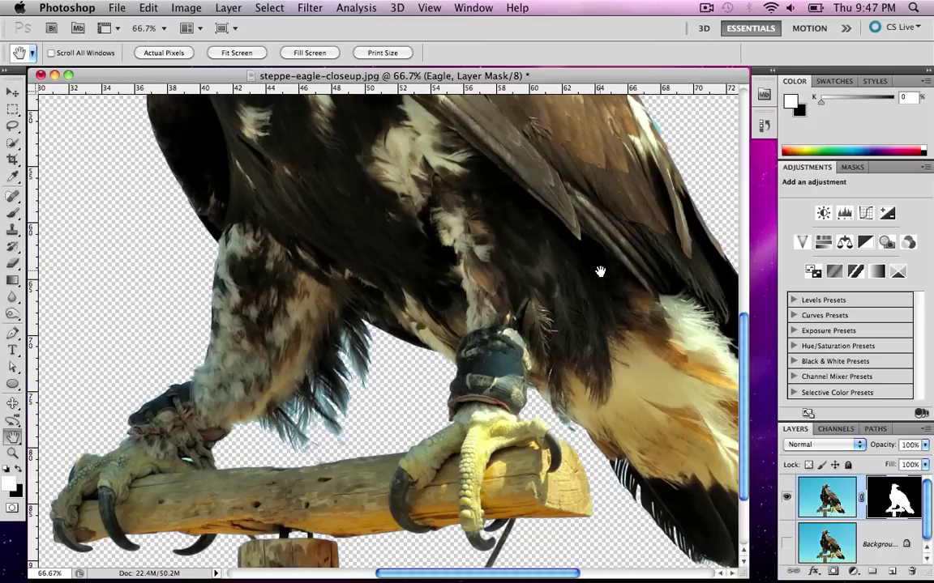
{"action": "left_click_drag", "start_coordinate": [333, 518], "coordinate": [339, 421]}
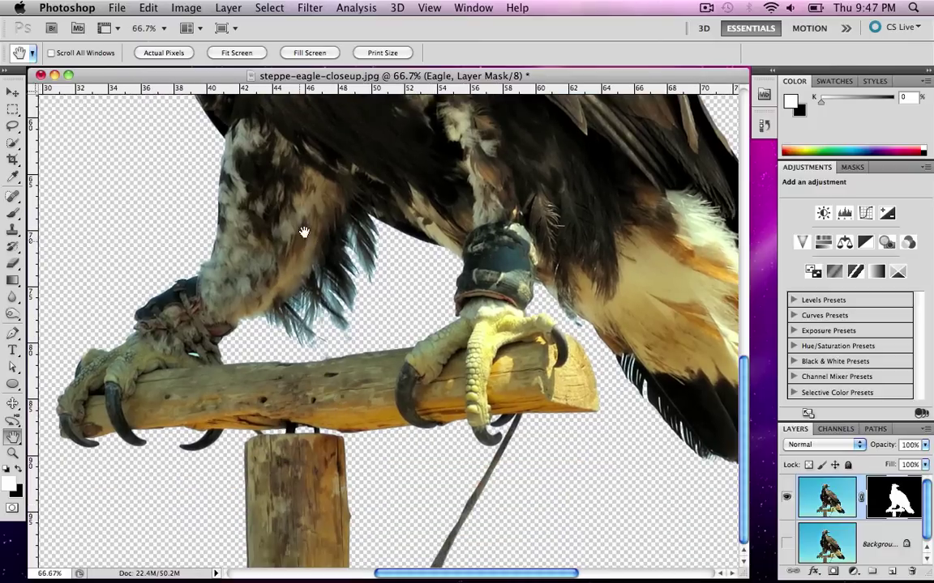
Step: Add a new Layer 1 beneath the Eagle layer
{"action": "left_click", "coordinate": [838, 507]}
{"action": "left_click", "coordinate": [891, 572]}
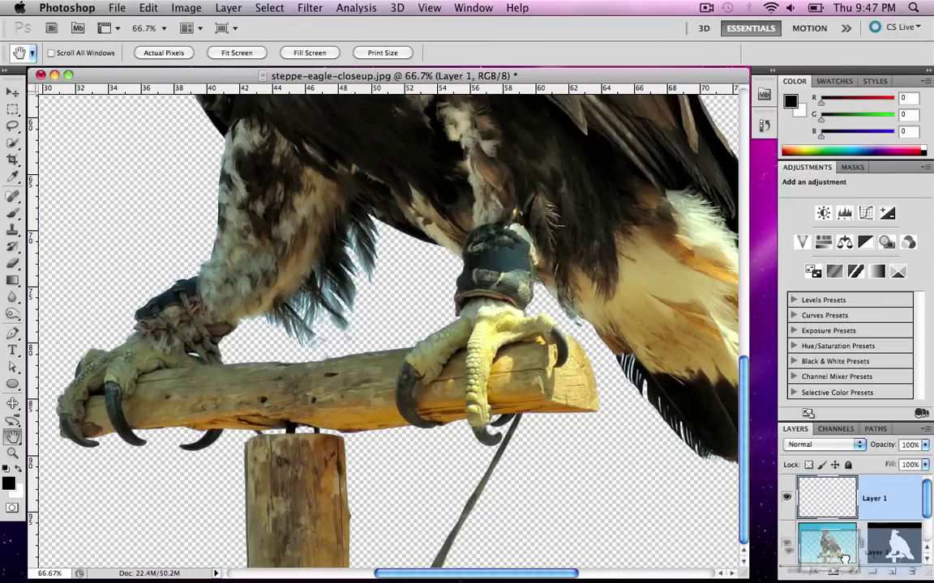
{"action": "left_click_drag", "start_coordinate": [846, 559], "coordinate": [839, 487]}
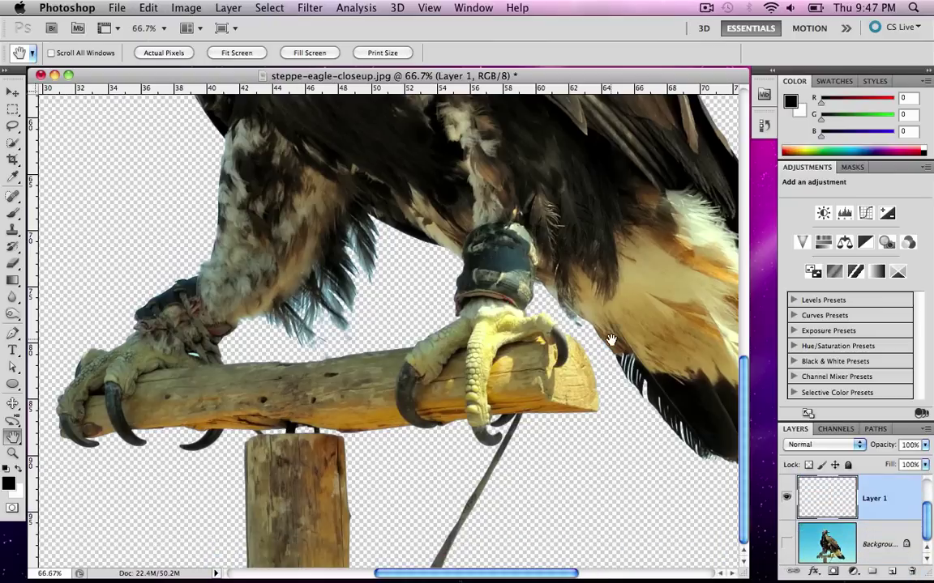
Step: Fill Layer 1 with the dark gray foreground colour #383434
{"action": "left_click", "coordinate": [9, 483]}
{"action": "left_click", "coordinate": [476, 330]}
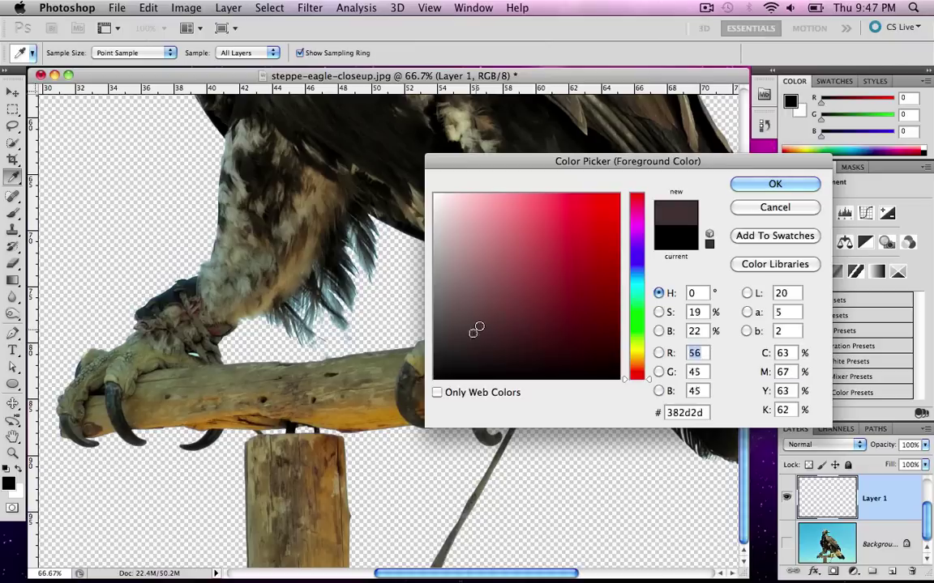
{"action": "left_click_drag", "start_coordinate": [476, 329], "coordinate": [447, 339]}
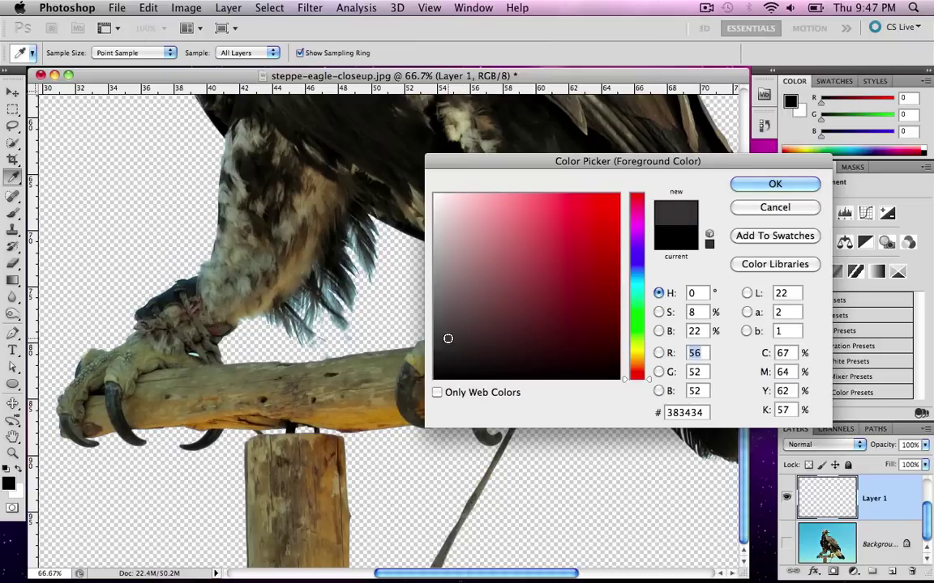
{"action": "left_click", "coordinate": [775, 184]}
{"action": "key", "text": "h"}
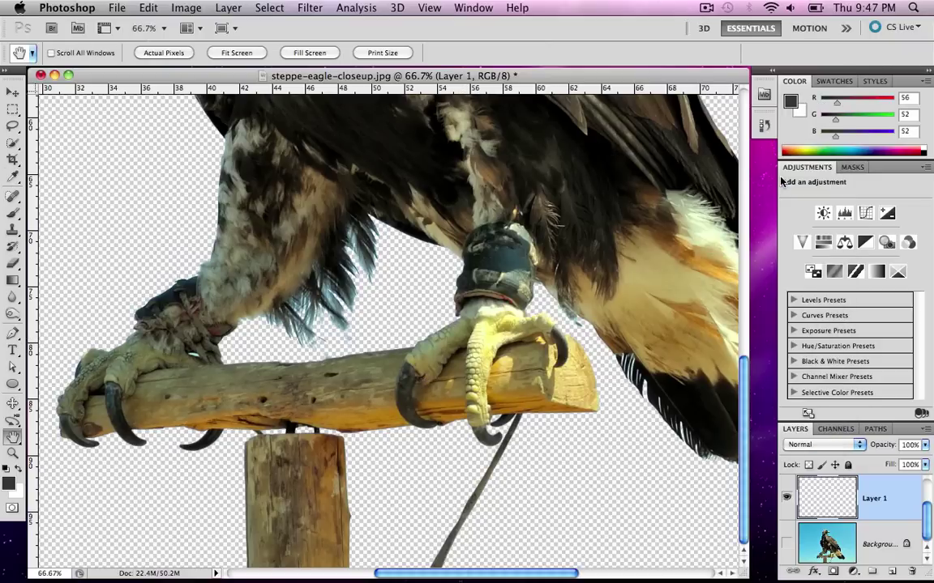
{"action": "key", "text": "super+BackSpace"}
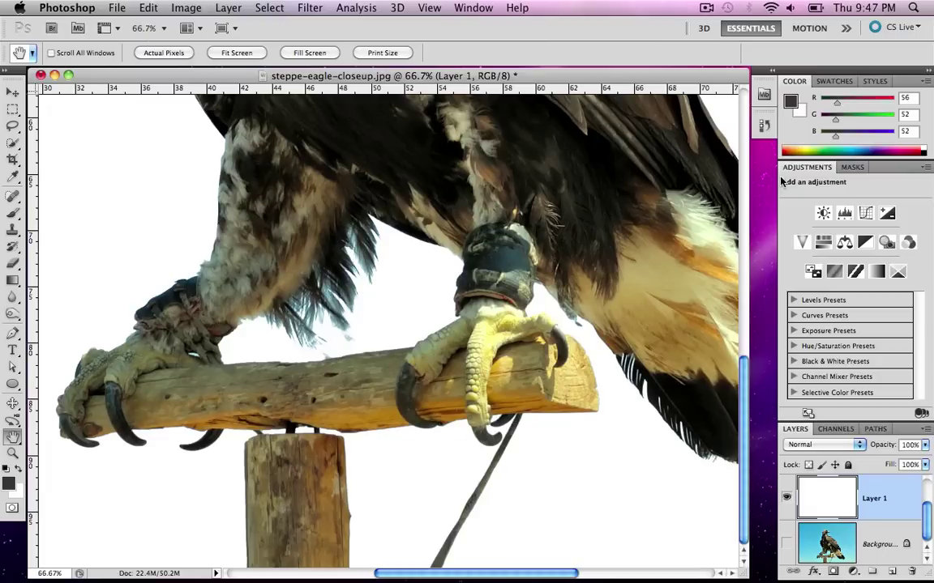
{"action": "key", "text": "alt+BackSpace"}
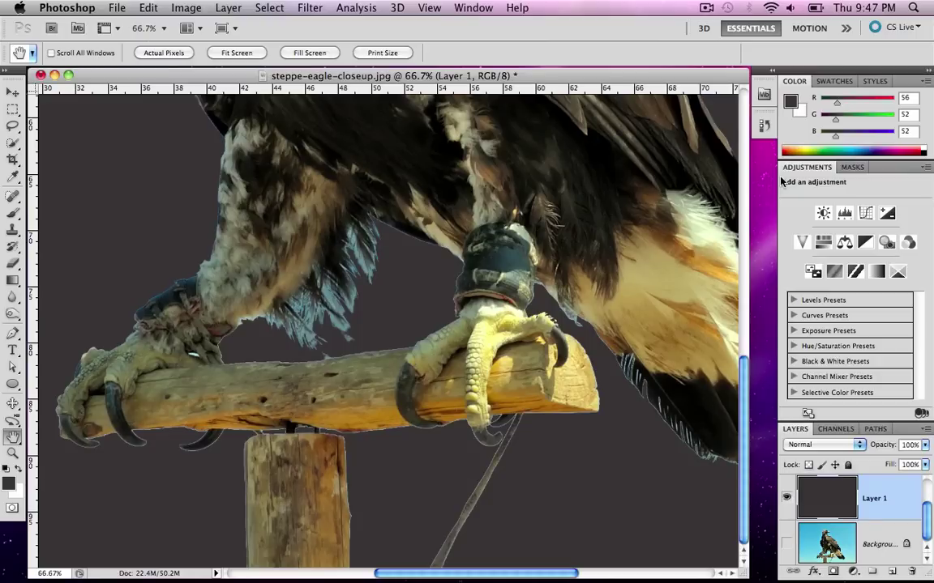
Step: Zoom around the eagle and settle the view at 50%
{"action": "key", "text": "z"}
{"action": "left_click", "coordinate": [499, 339], "text": "alt"}
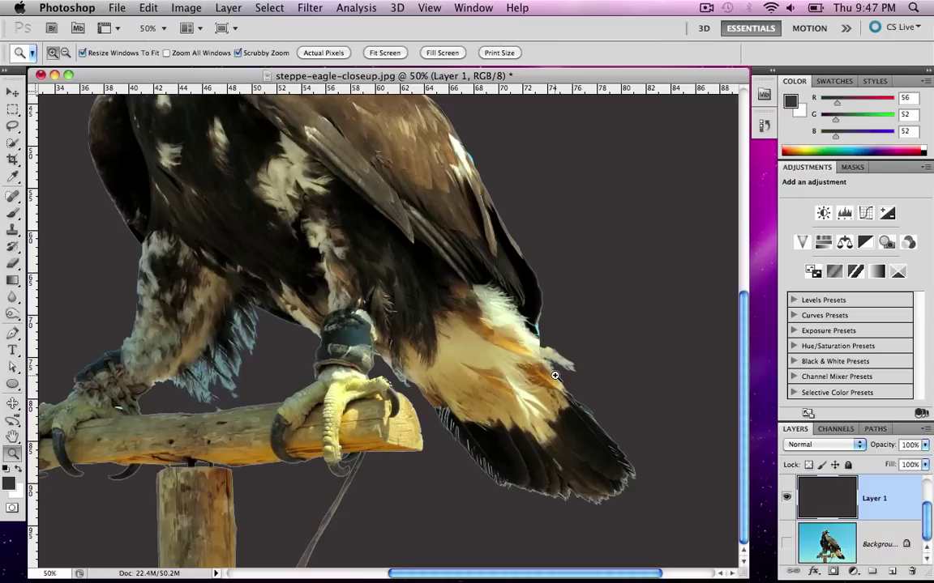
{"action": "left_click", "coordinate": [344, 322], "text": "alt"}
{"action": "left_click", "coordinate": [338, 318]}
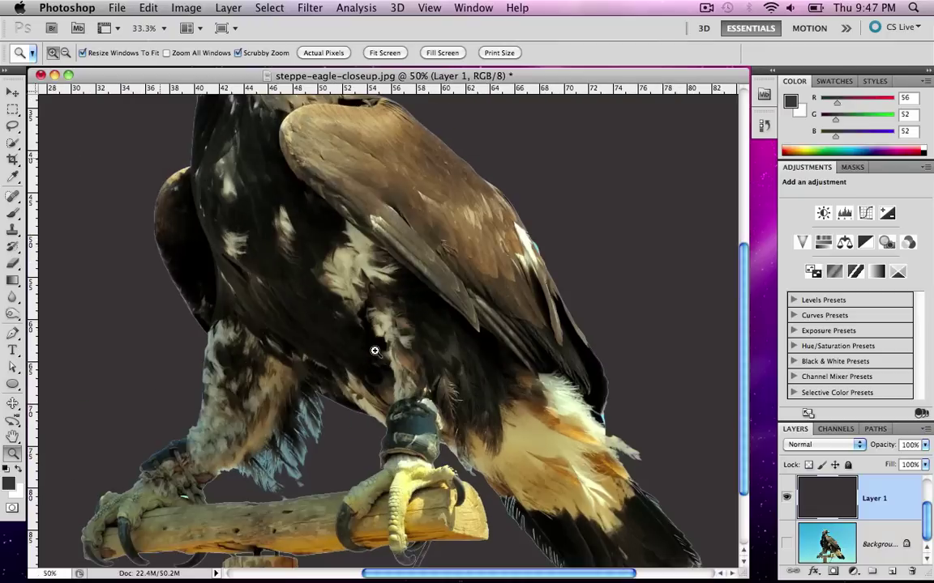
{"action": "left_click", "coordinate": [351, 451]}
{"action": "left_click", "coordinate": [371, 279], "text": "alt"}
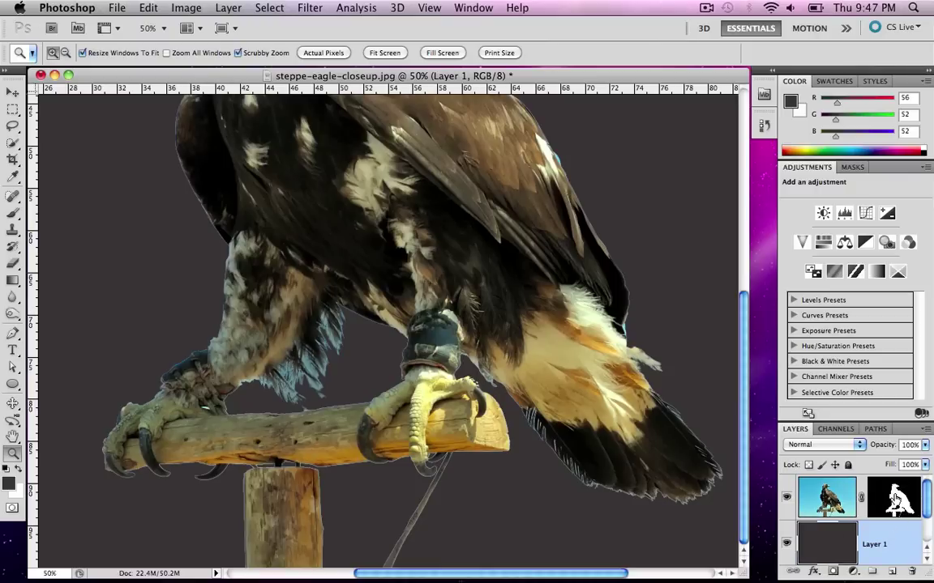
Step: Make the Eagle layer's mask the editing target and bring up the menu commands
{"action": "left_click", "coordinate": [894, 497]}
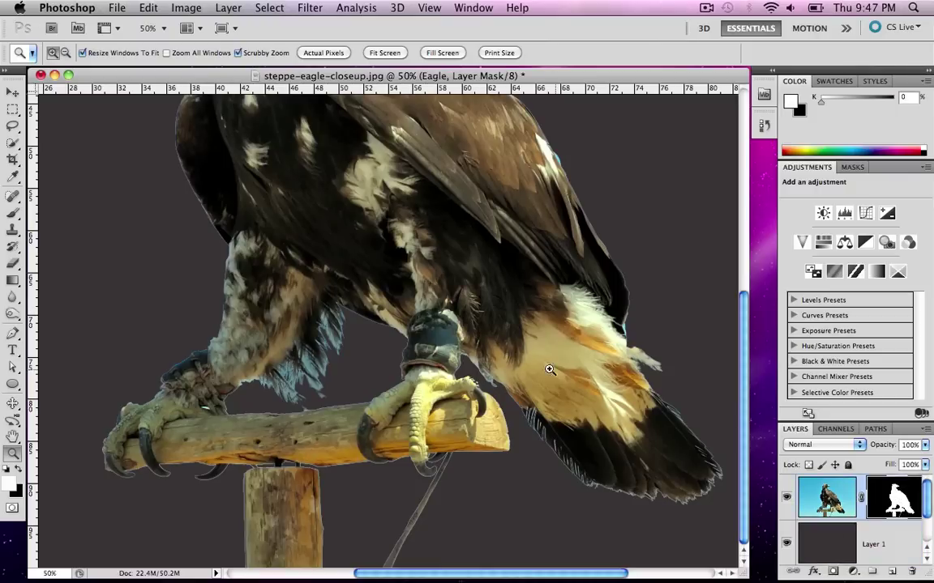
{"action": "scroll", "coordinate": [507, 327], "scroll_direction": "up", "scroll_amount": 3}
{"action": "scroll", "coordinate": [507, 327], "scroll_direction": "up", "scroll_amount": 4}
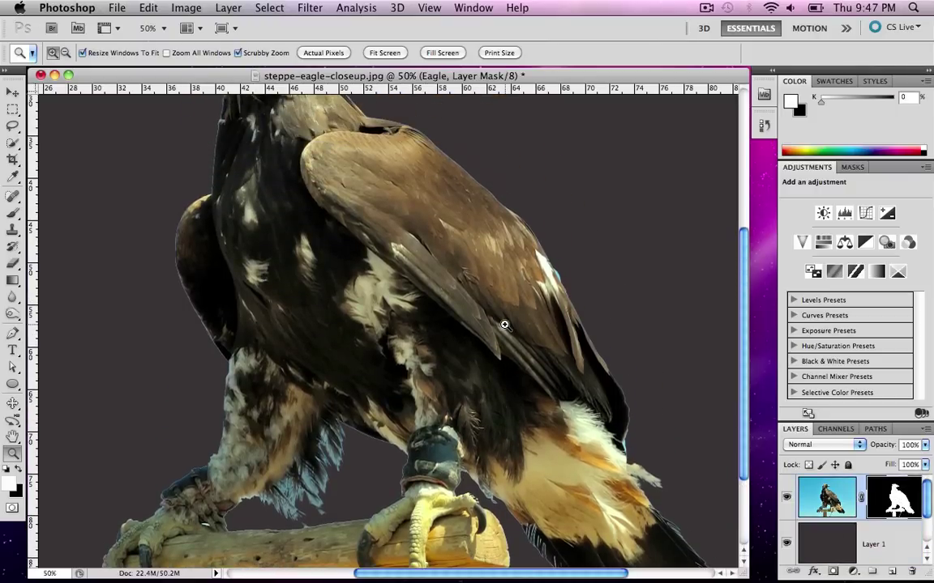
{"action": "left_click", "coordinate": [311, 8]}
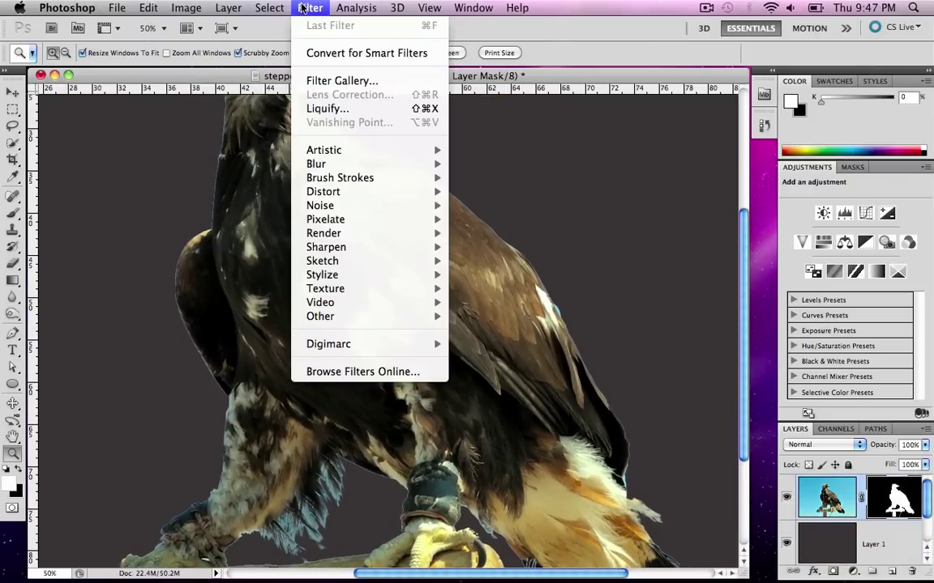
{"action": "mouse_move", "coordinate": [282, 7]}
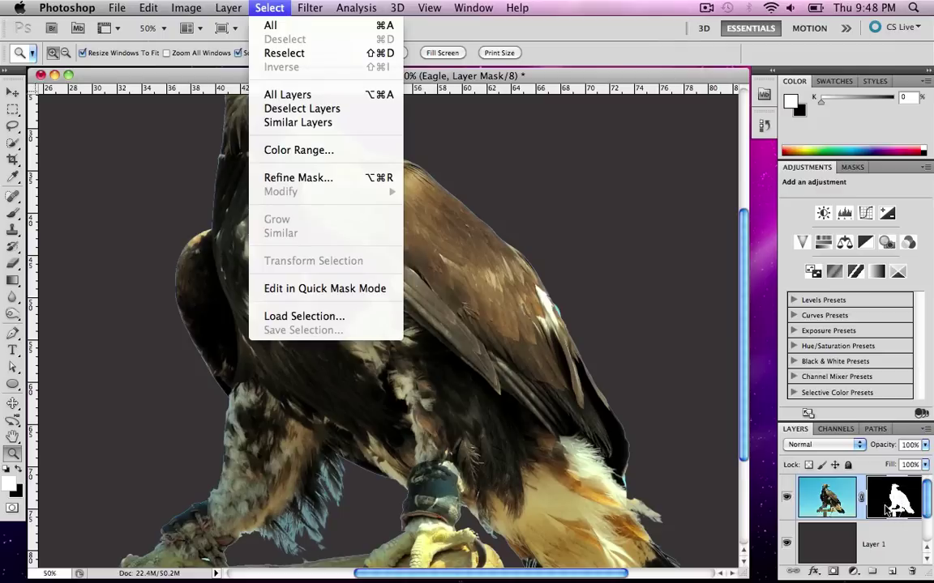
Step: Open Refine Mask and try edge radius values, ending back at 0 px
{"action": "left_click", "coordinate": [318, 178]}
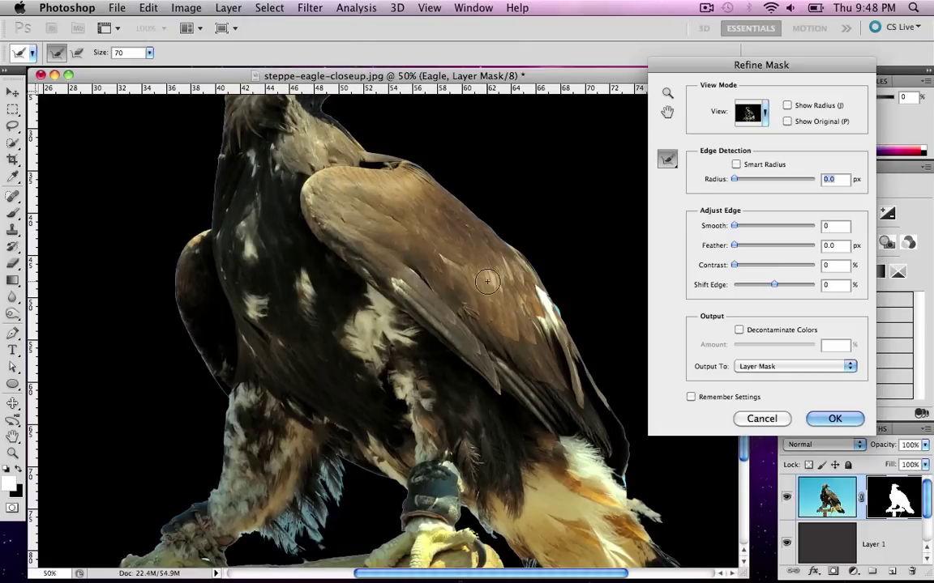
{"action": "scroll", "coordinate": [487, 281], "scroll_direction": "down", "scroll_amount": 5}
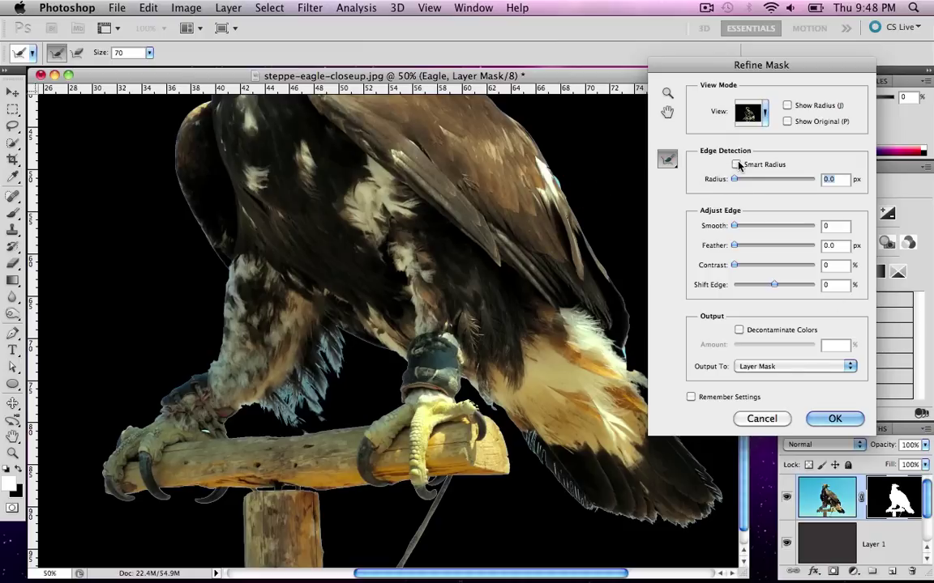
{"action": "left_click_drag", "start_coordinate": [735, 179], "coordinate": [800, 180]}
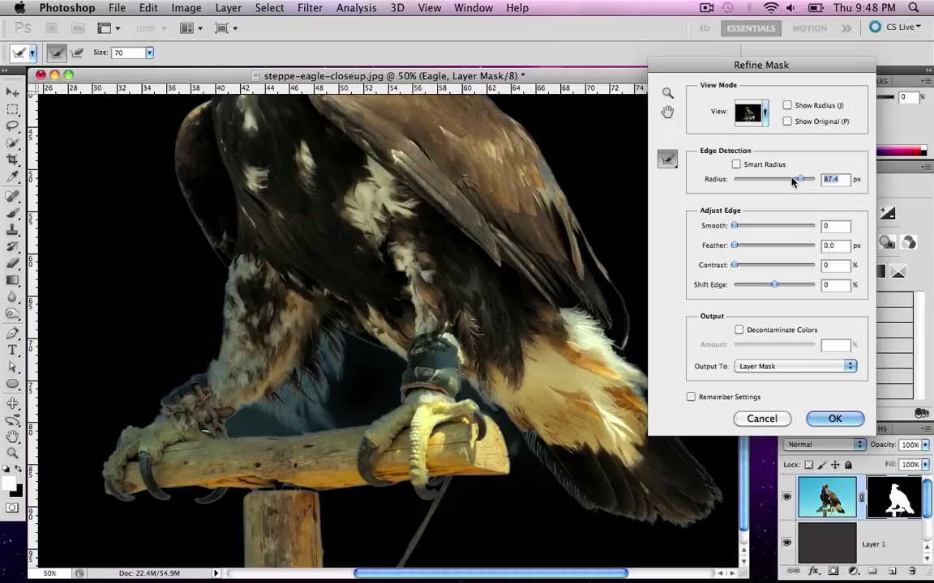
{"action": "left_click_drag", "start_coordinate": [792, 182], "coordinate": [771, 186]}
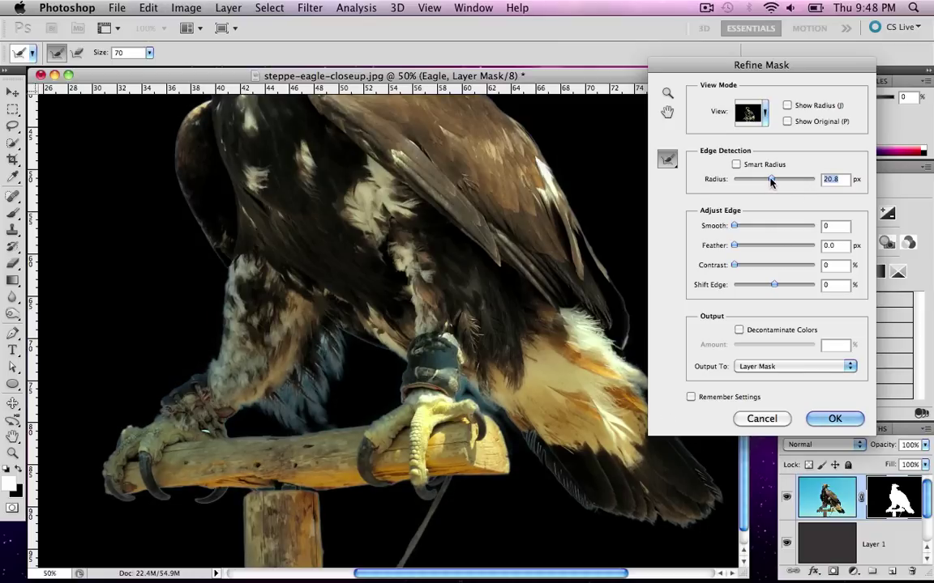
{"action": "left_click_drag", "start_coordinate": [772, 179], "coordinate": [731, 175]}
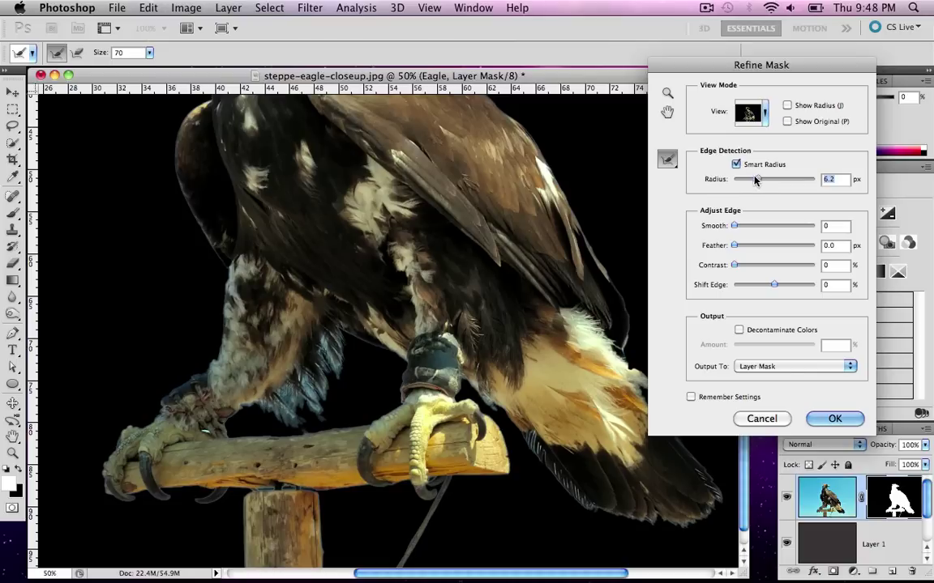
Step: Paint refine-radius strokes over the leg and perch feathers, then raise the radius to about 5.2 px
{"action": "left_click", "coordinate": [666, 160]}
{"action": "mouse_move", "coordinate": [333, 320]}
{"action": "left_mouse_down"}
{"action": "mouse_move", "coordinate": [320, 385]}
{"action": "mouse_move", "coordinate": [284, 348]}
{"action": "mouse_move", "coordinate": [300, 328]}
{"action": "mouse_move", "coordinate": [281, 346]}
{"action": "mouse_move", "coordinate": [257, 417]}
{"action": "mouse_move", "coordinate": [231, 371]}
{"action": "left_mouse_up"}
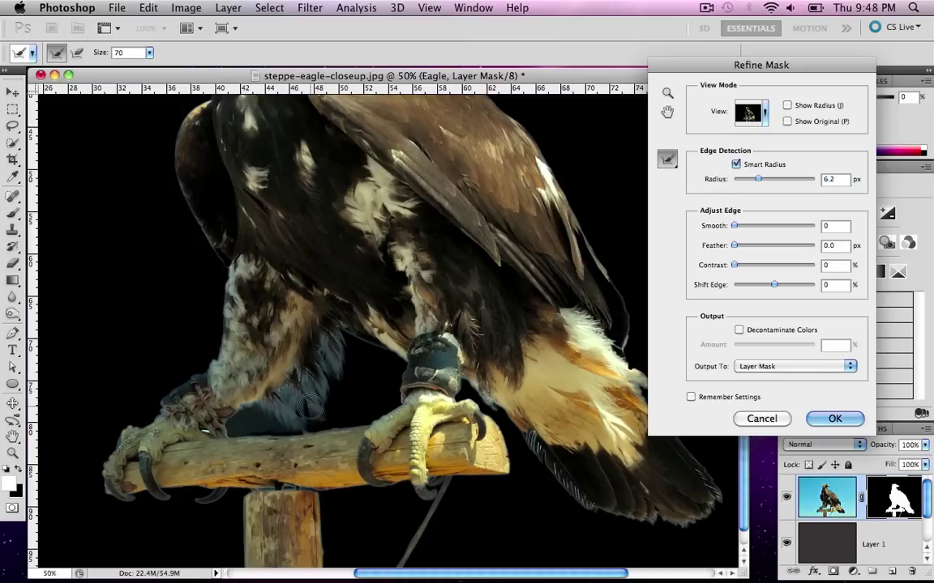
{"action": "mouse_move", "coordinate": [247, 419]}
{"action": "left_mouse_down"}
{"action": "mouse_move", "coordinate": [285, 425]}
{"action": "mouse_move", "coordinate": [340, 357]}
{"action": "mouse_move", "coordinate": [312, 411]}
{"action": "mouse_move", "coordinate": [292, 374]}
{"action": "mouse_move", "coordinate": [258, 381]}
{"action": "mouse_move", "coordinate": [316, 368]}
{"action": "left_mouse_up"}
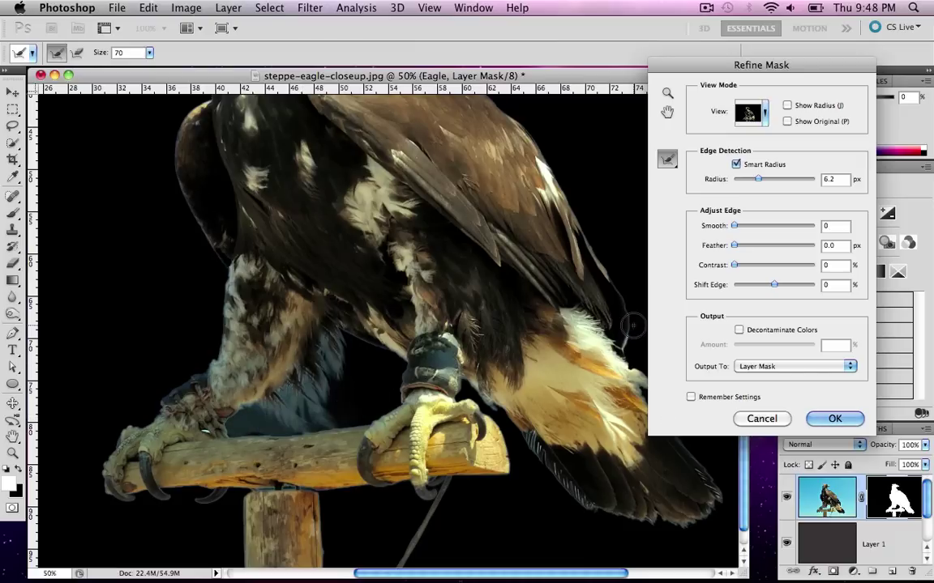
{"action": "mouse_move", "coordinate": [757, 179]}
{"action": "left_mouse_down"}
{"action": "mouse_move", "coordinate": [768, 181]}
{"action": "mouse_move", "coordinate": [757, 181]}
{"action": "left_mouse_up"}
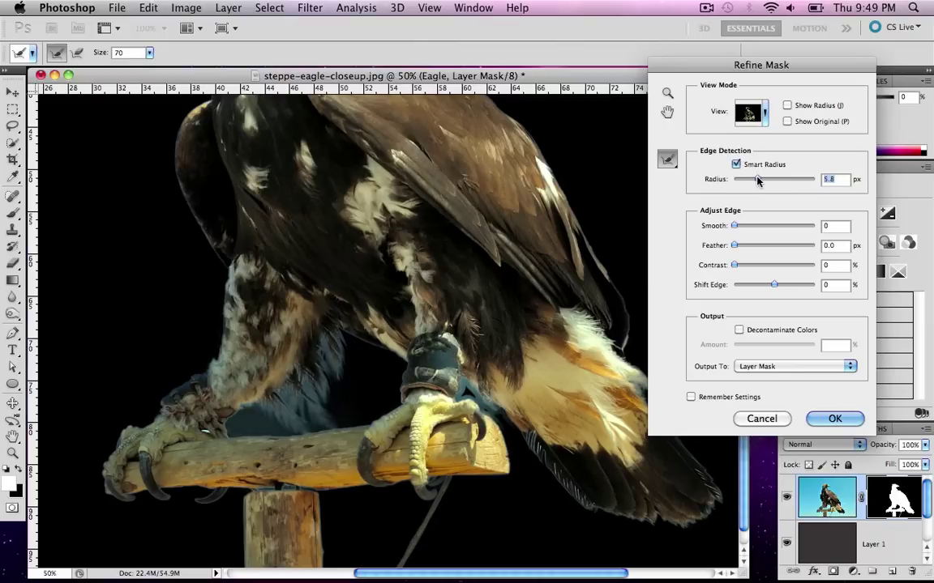
Step: Turn on Decontaminate Colors, refine the belly and leg edge, and widen the radius to 24.2 px
{"action": "left_click", "coordinate": [753, 331]}
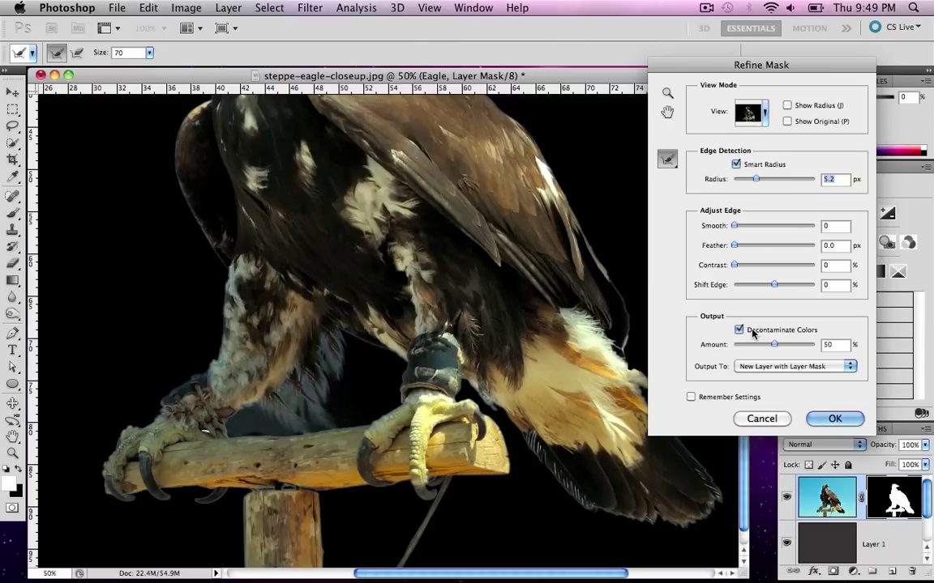
{"action": "left_click_drag", "start_coordinate": [774, 344], "coordinate": [809, 344]}
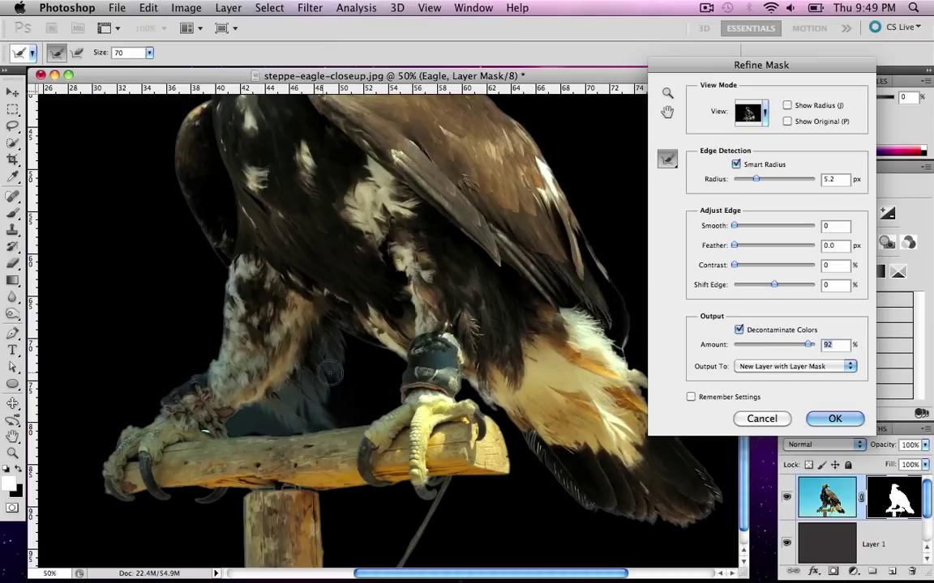
{"action": "mouse_move", "coordinate": [321, 364]}
{"action": "left_mouse_down"}
{"action": "mouse_move", "coordinate": [276, 348]}
{"action": "mouse_move", "coordinate": [292, 372]}
{"action": "mouse_move", "coordinate": [243, 393]}
{"action": "mouse_move", "coordinate": [231, 427]}
{"action": "mouse_move", "coordinate": [174, 336]}
{"action": "mouse_move", "coordinate": [248, 230]}
{"action": "left_mouse_up"}
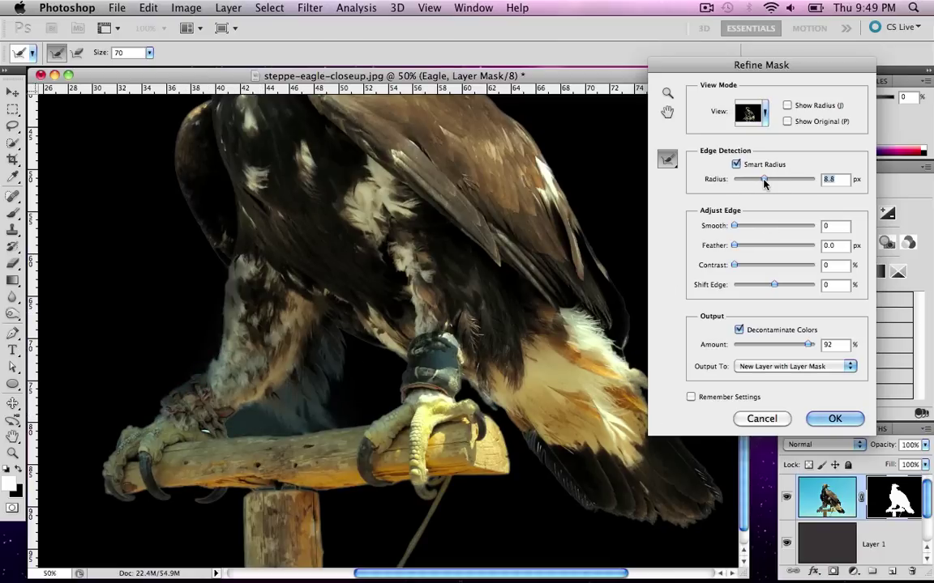
{"action": "left_click_drag", "start_coordinate": [765, 183], "coordinate": [772, 183]}
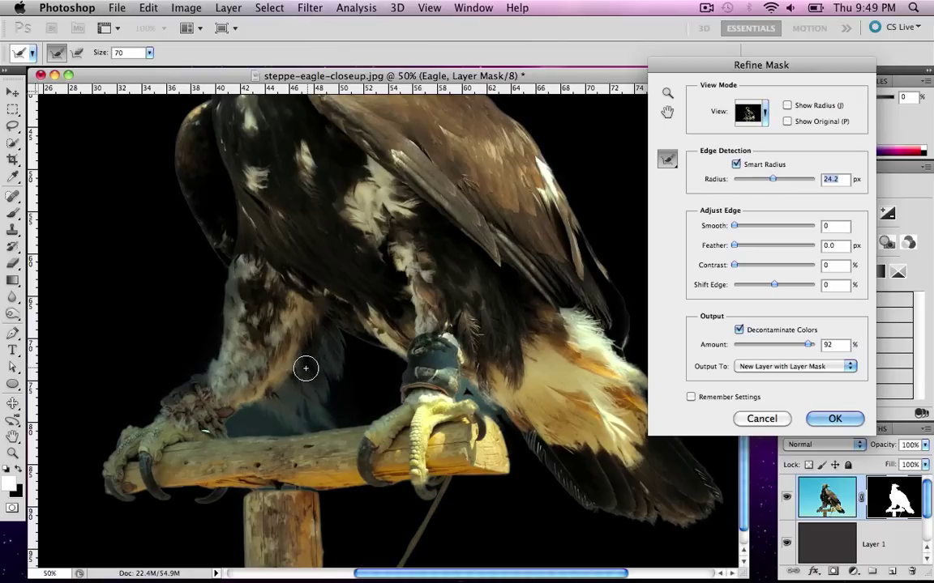
Step: Refine the leg and ankle feathers, set radius to 2.9 px and decontamination to 81%
{"action": "mouse_move", "coordinate": [302, 369]}
{"action": "left_mouse_down"}
{"action": "mouse_move", "coordinate": [317, 336]}
{"action": "mouse_move", "coordinate": [329, 333]}
{"action": "mouse_move", "coordinate": [312, 324]}
{"action": "left_mouse_up"}
{"action": "mouse_move", "coordinate": [442, 328]}
{"action": "left_mouse_down"}
{"action": "mouse_move", "coordinate": [418, 354]}
{"action": "mouse_move", "coordinate": [462, 381]}
{"action": "left_mouse_up"}
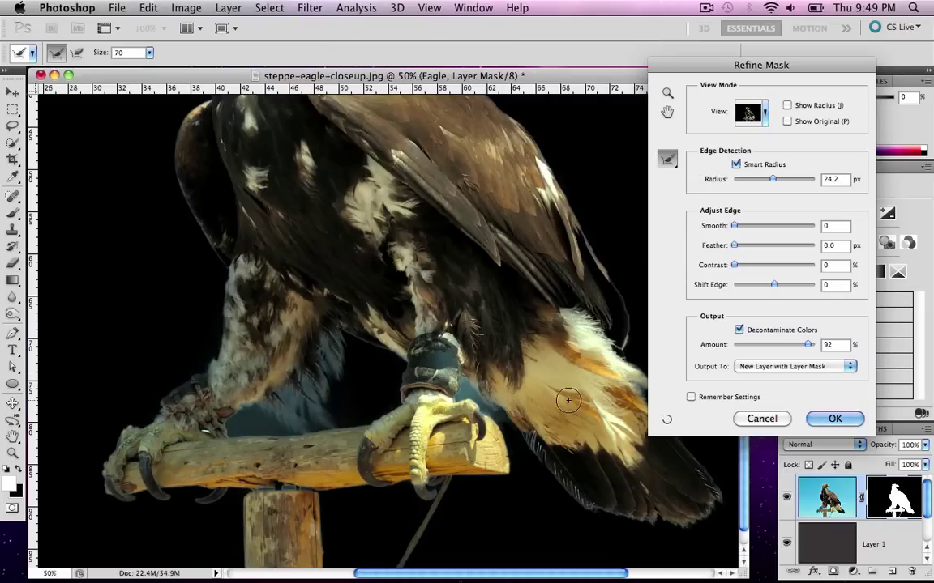
{"action": "left_click_drag", "start_coordinate": [770, 179], "coordinate": [749, 180]}
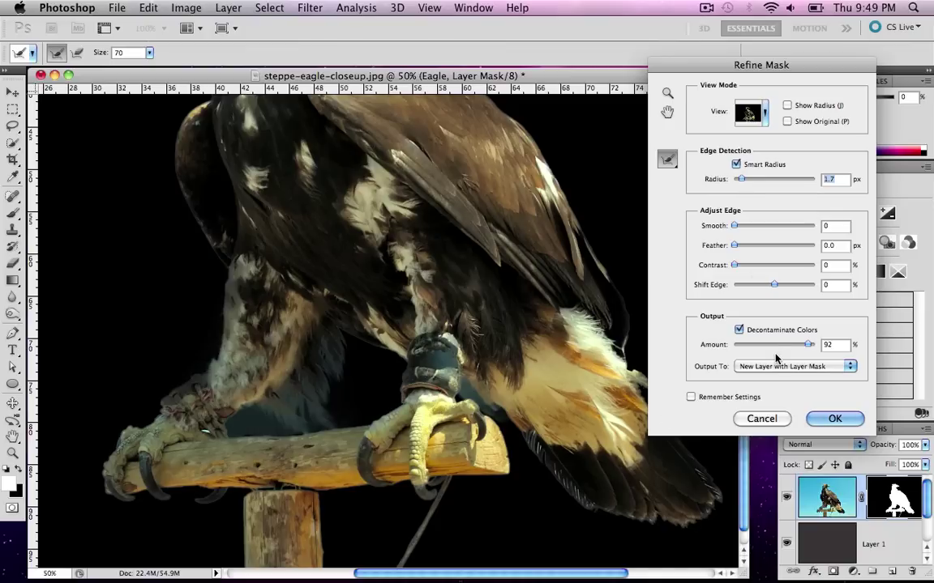
{"action": "left_click_drag", "start_coordinate": [774, 354], "coordinate": [799, 348]}
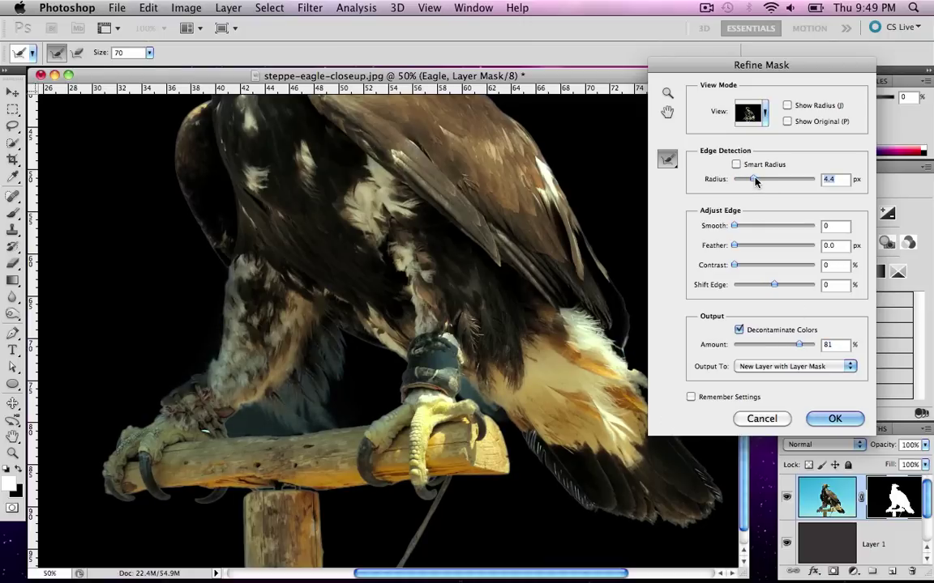
{"action": "mouse_move", "coordinate": [754, 179]}
{"action": "left_mouse_down"}
{"action": "mouse_move", "coordinate": [795, 183]}
{"action": "mouse_move", "coordinate": [746, 184]}
{"action": "left_mouse_up"}
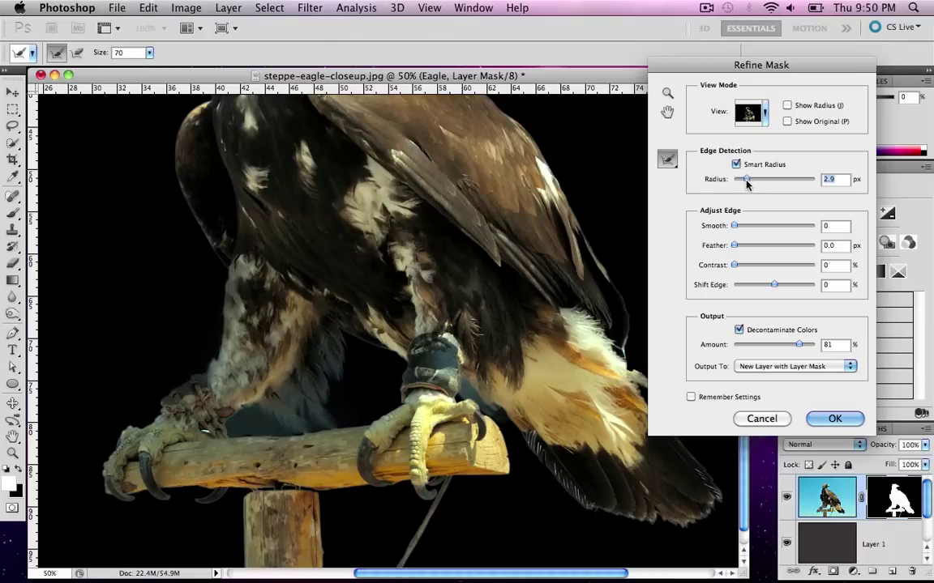
Step: Erase the edge refinement from the leg area and raise the Smart Radius to 19.2 px
{"action": "left_click_drag", "start_coordinate": [671, 166], "coordinate": [707, 168]}
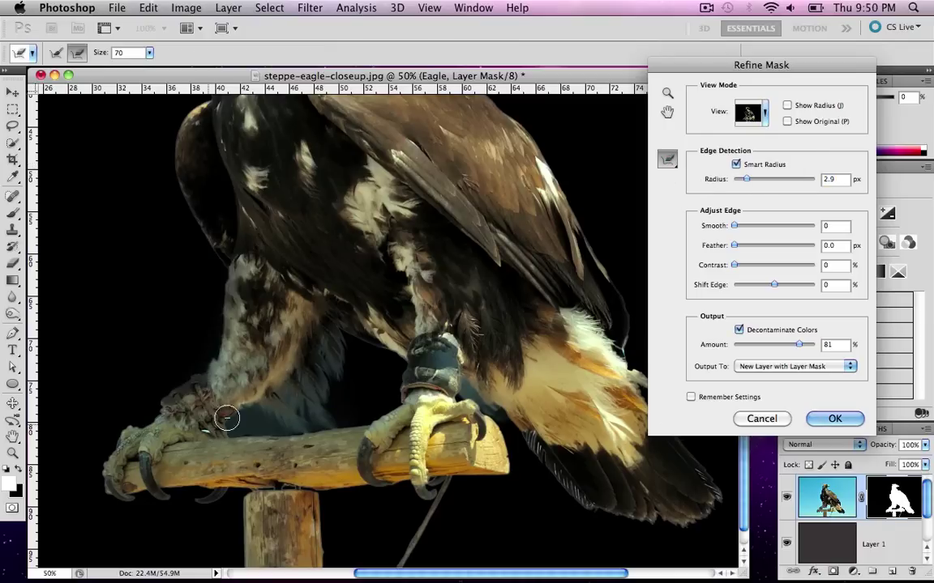
{"action": "mouse_move", "coordinate": [240, 452]}
{"action": "left_mouse_down"}
{"action": "mouse_move", "coordinate": [280, 398]}
{"action": "mouse_move", "coordinate": [277, 381]}
{"action": "mouse_move", "coordinate": [323, 402]}
{"action": "mouse_move", "coordinate": [339, 384]}
{"action": "mouse_move", "coordinate": [322, 403]}
{"action": "mouse_move", "coordinate": [294, 384]}
{"action": "mouse_move", "coordinate": [312, 369]}
{"action": "left_mouse_up"}
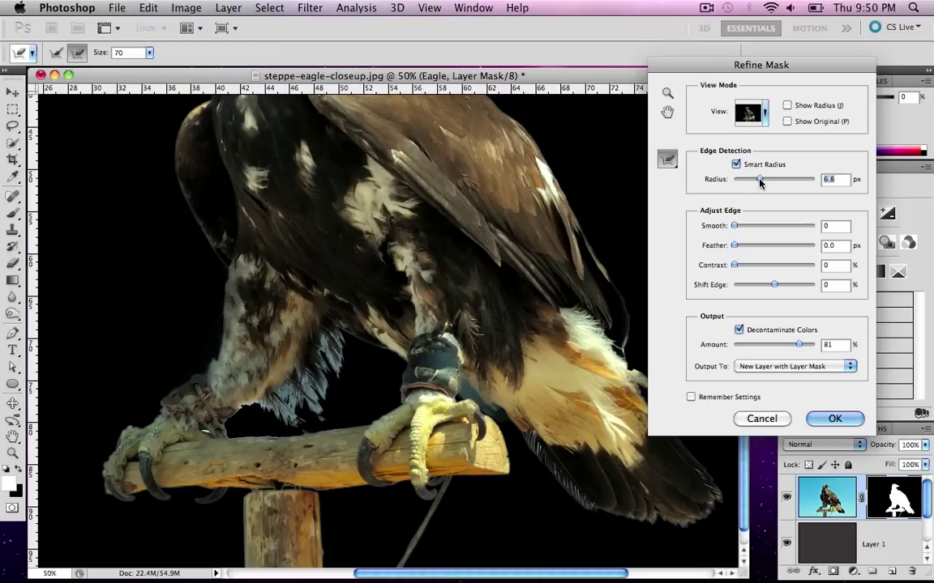
{"action": "left_click_drag", "start_coordinate": [762, 181], "coordinate": [771, 179]}
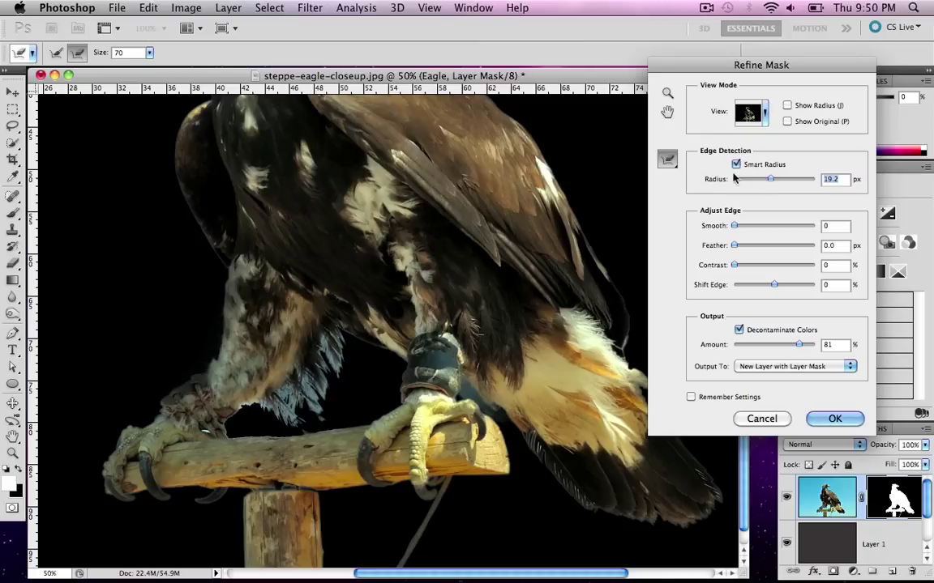
Step: Extend the refined edge over the bluish leg feathers with the Refine Radius Tool
{"action": "left_click", "coordinate": [669, 160]}
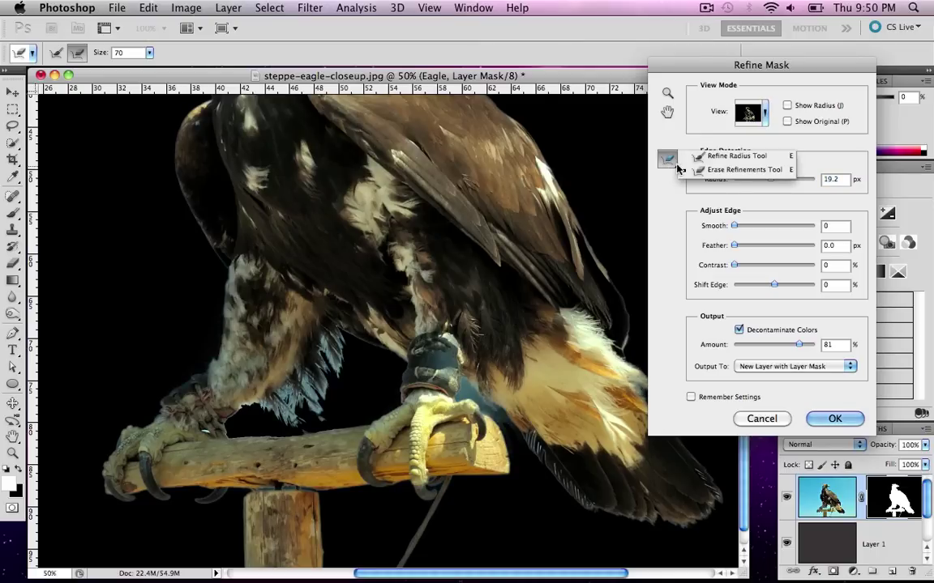
{"action": "left_click", "coordinate": [701, 156]}
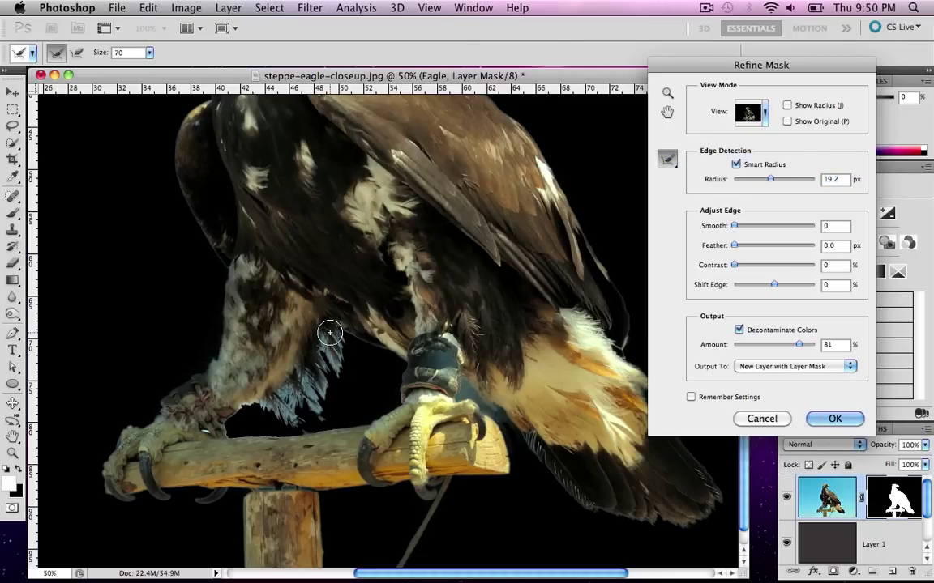
{"action": "mouse_move", "coordinate": [330, 333]}
{"action": "left_mouse_down"}
{"action": "mouse_move", "coordinate": [324, 341]}
{"action": "mouse_move", "coordinate": [392, 358]}
{"action": "mouse_move", "coordinate": [318, 358]}
{"action": "mouse_move", "coordinate": [290, 344]}
{"action": "left_mouse_up"}
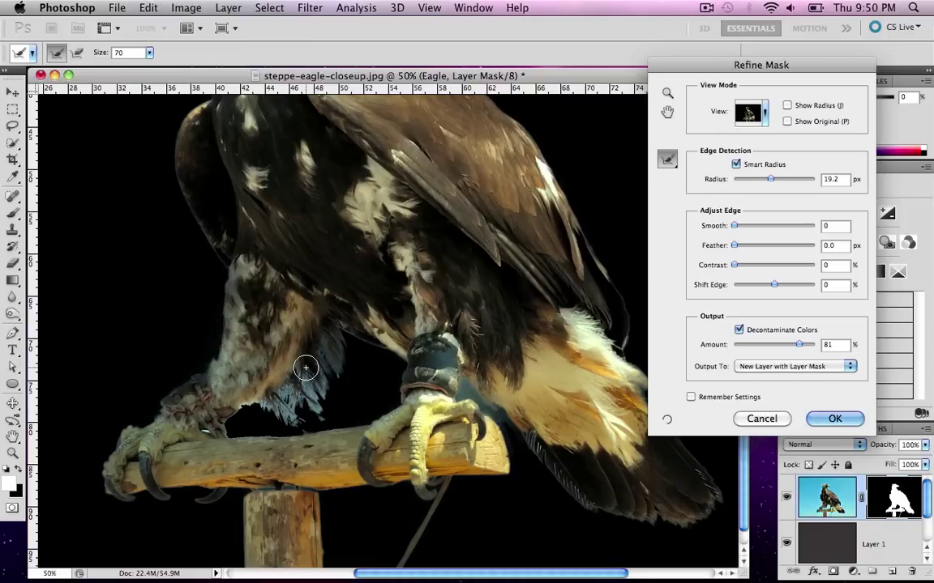
{"action": "left_click_drag", "start_coordinate": [313, 396], "coordinate": [265, 405]}
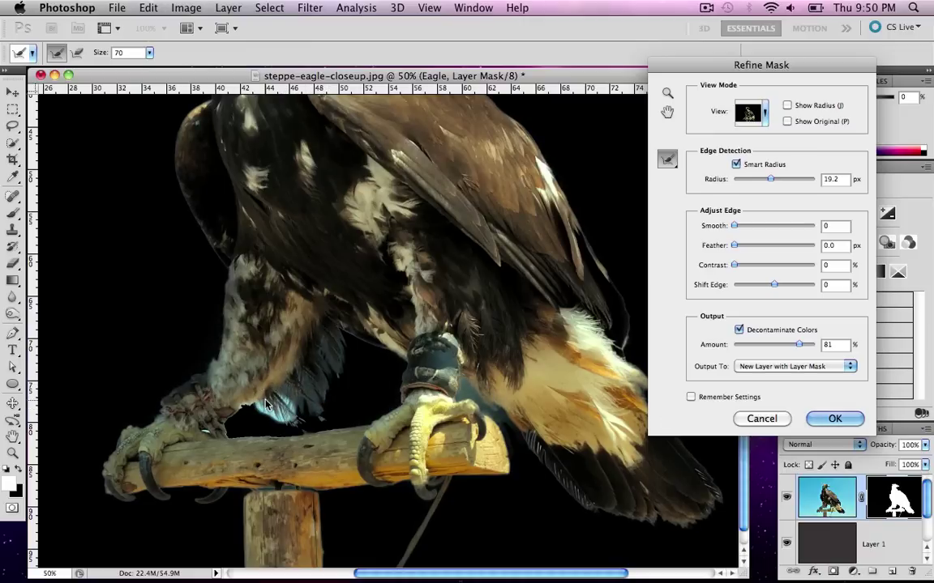
{"action": "left_click_drag", "start_coordinate": [267, 405], "coordinate": [288, 415]}
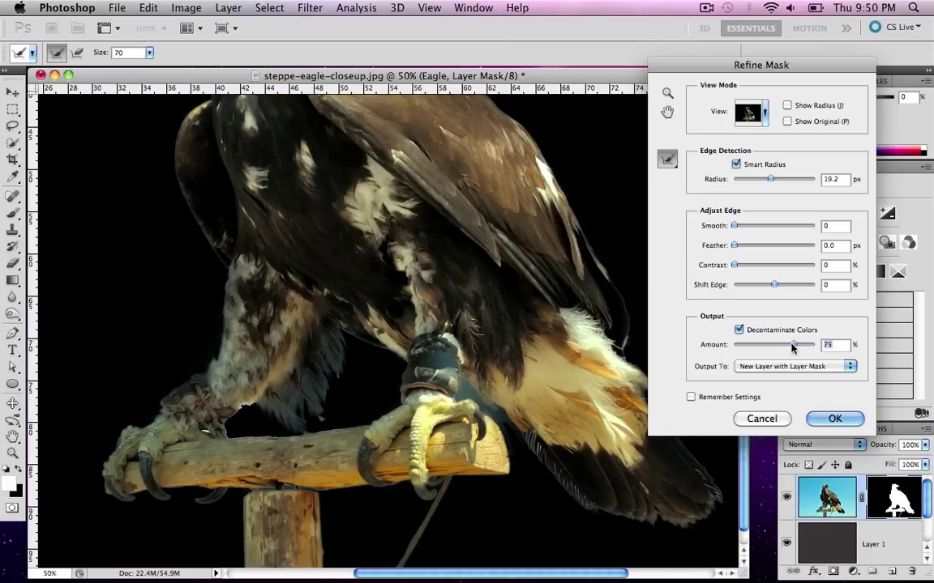
Step: Keep output as New Layer with Layer Mask and refine the edge along the perch top
{"action": "left_click", "coordinate": [798, 366]}
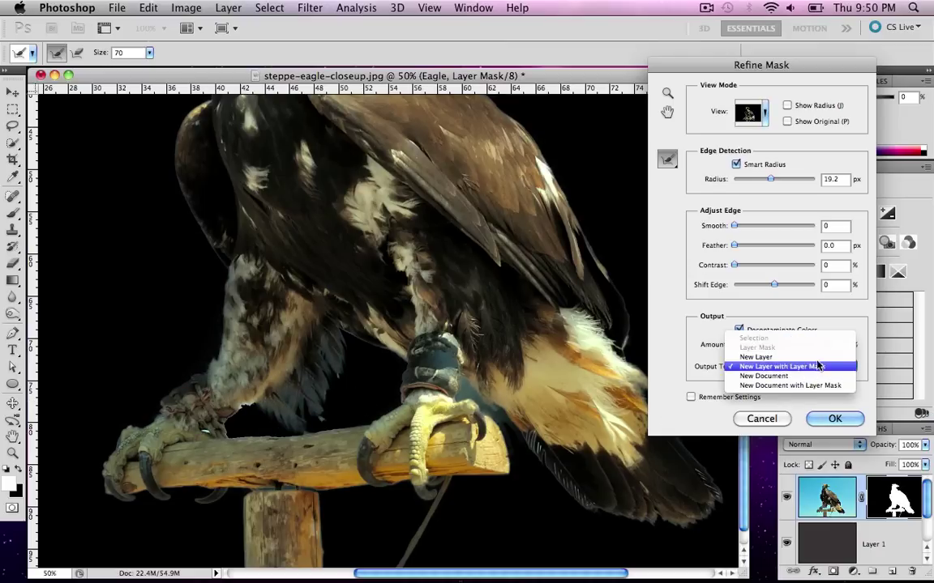
{"action": "left_click", "coordinate": [618, 312]}
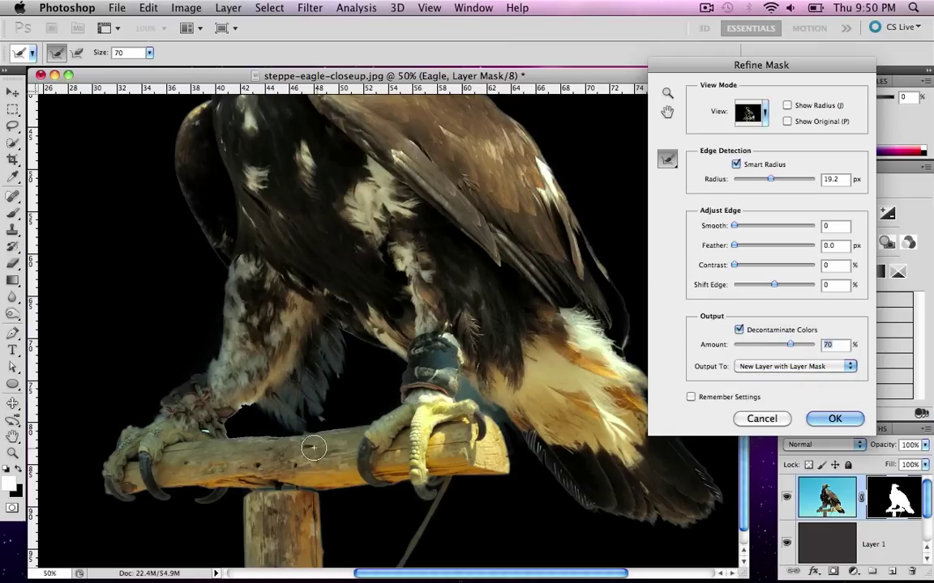
{"action": "left_click", "coordinate": [322, 415]}
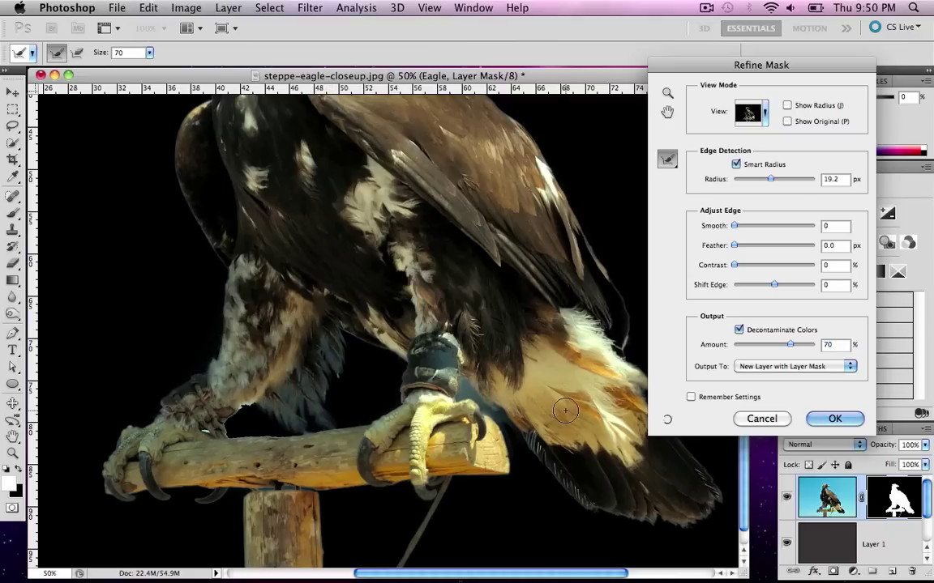
{"action": "scroll", "coordinate": [526, 252], "scroll_direction": "up", "scroll_amount": 5}
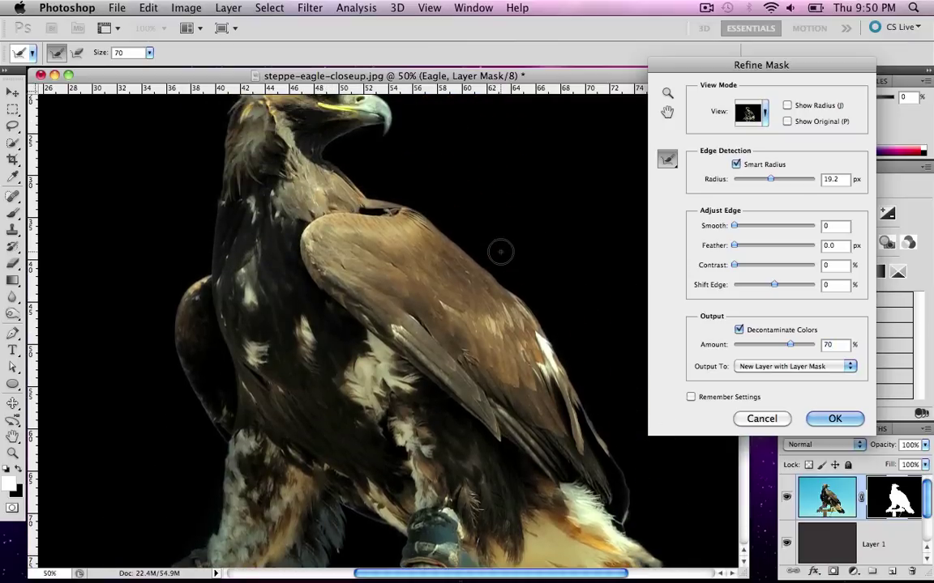
Step: Zoom the Refine Mask preview out to the whole eagle, view it On White, and click OK
{"action": "scroll", "coordinate": [500, 252], "scroll_direction": "up", "scroll_amount": 1}
{"action": "key", "text": "z"}
{"action": "left_click", "coordinate": [483, 254], "text": "alt"}
{"action": "left_click", "coordinate": [481, 256], "text": "alt"}
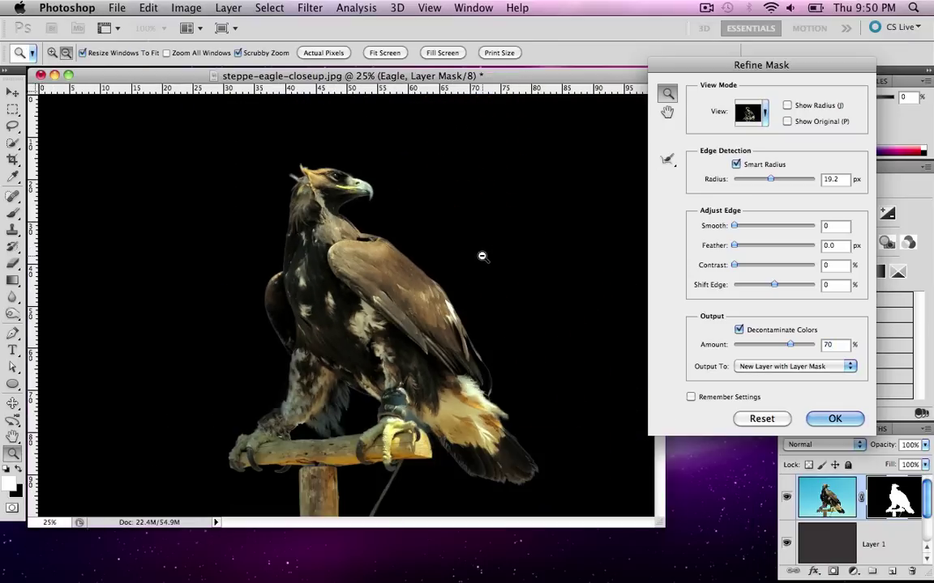
{"action": "left_click", "coordinate": [482, 256], "text": "alt"}
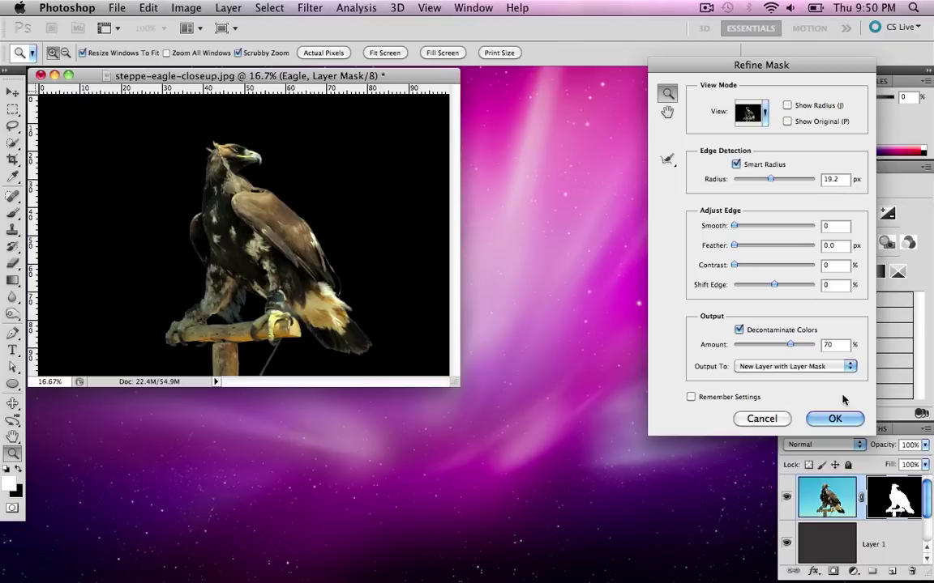
{"action": "left_click", "coordinate": [749, 112]}
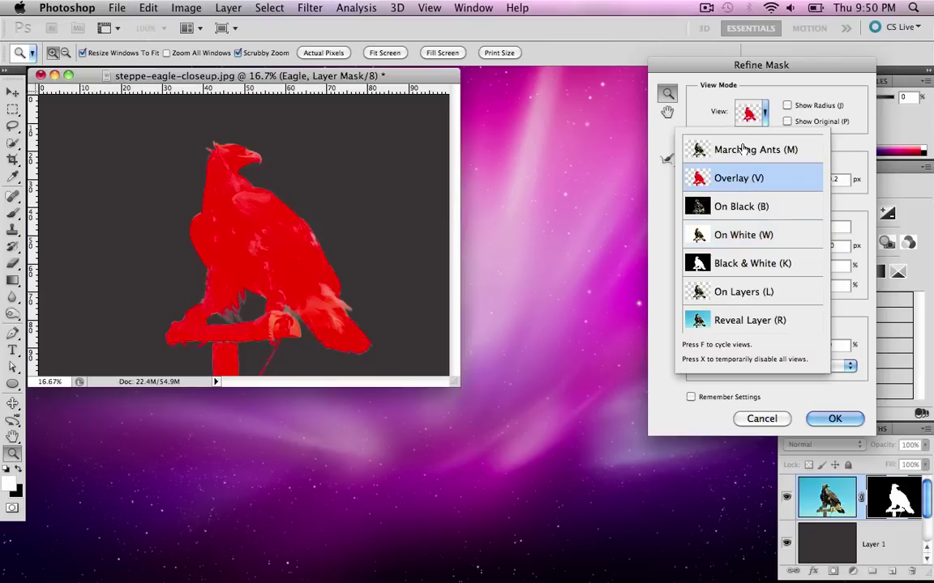
{"action": "left_click", "coordinate": [739, 237]}
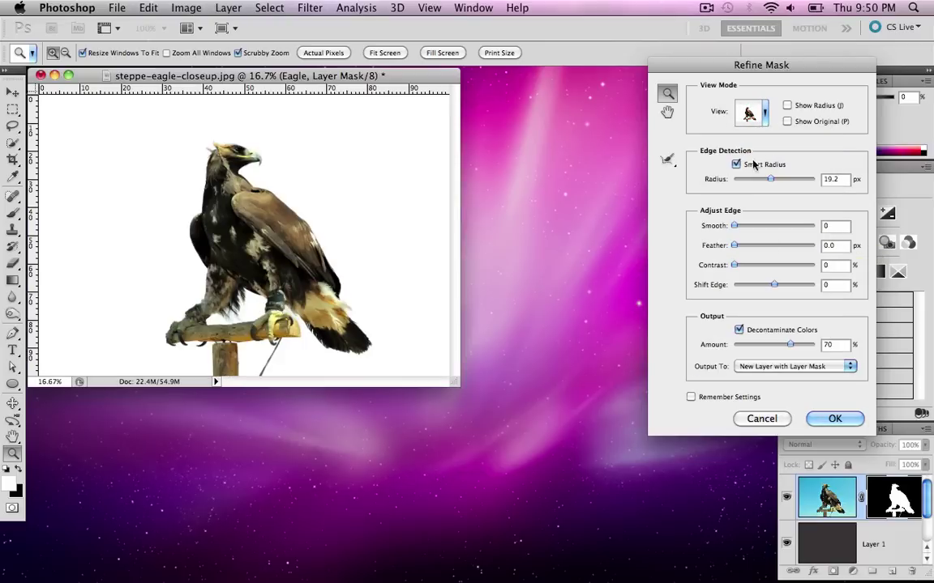
{"action": "left_click", "coordinate": [832, 421]}
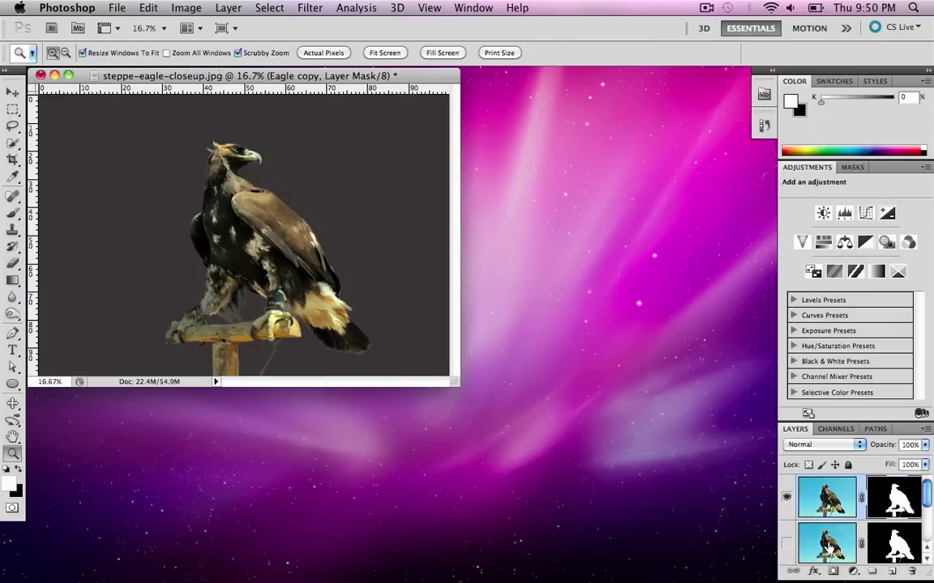
Step: Delete the hidden original Eagle layer and zoom to 50% on the legs and perch
{"action": "left_click_drag", "start_coordinate": [822, 539], "coordinate": [914, 570]}
{"action": "left_click", "coordinate": [268, 295]}
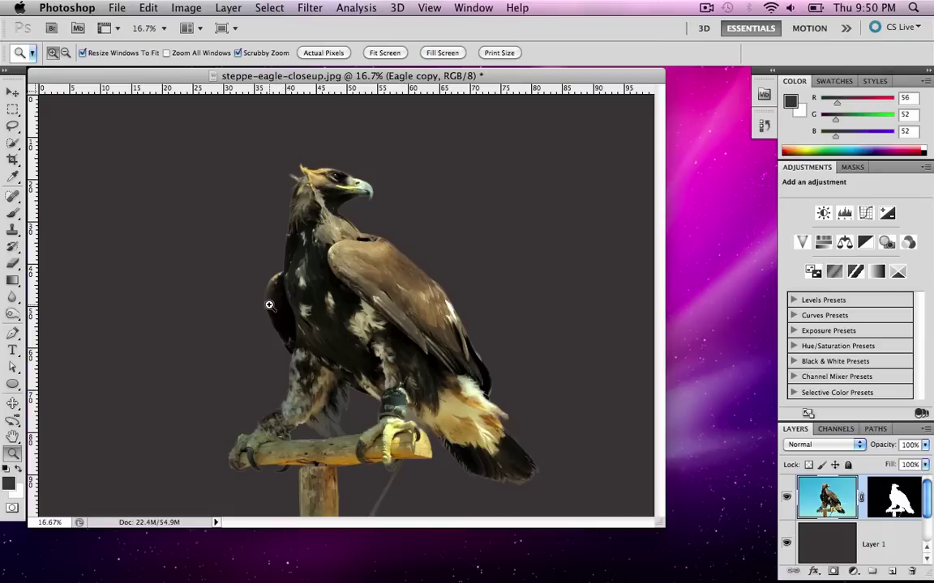
{"action": "left_click", "coordinate": [329, 395]}
{"action": "left_click", "coordinate": [354, 397]}
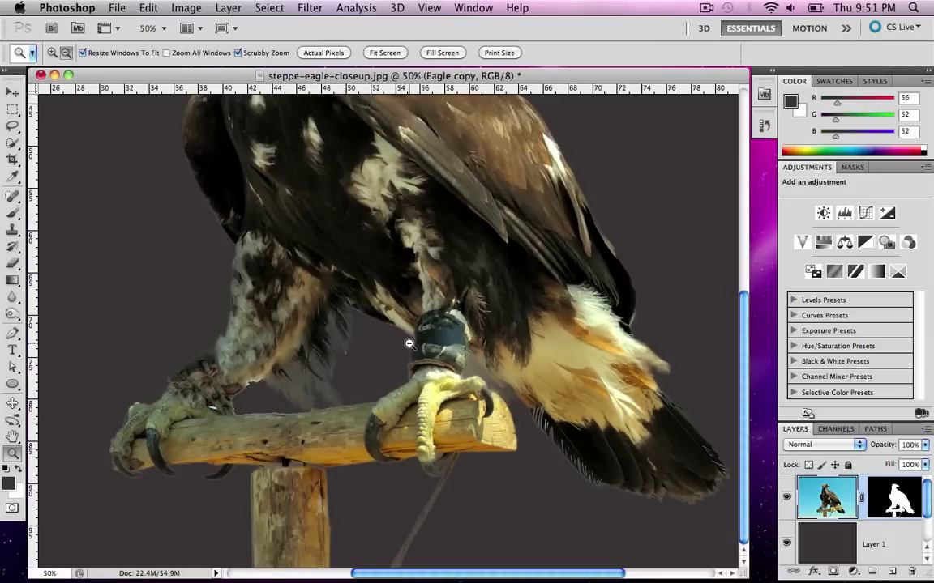
{"action": "left_click", "coordinate": [368, 310], "text": "alt"}
{"action": "left_click", "coordinate": [369, 310], "text": "alt"}
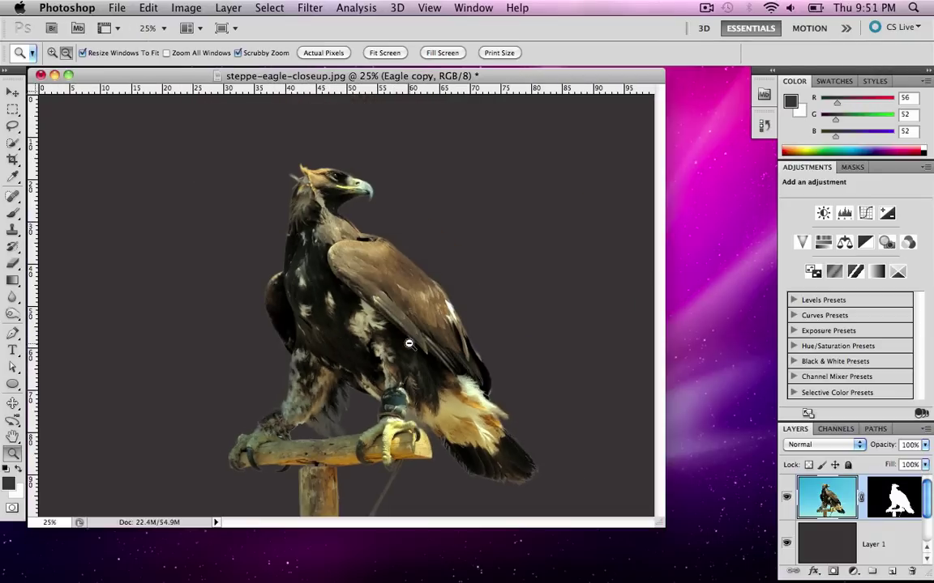
{"action": "left_click", "coordinate": [326, 412]}
{"action": "left_click", "coordinate": [323, 410]}
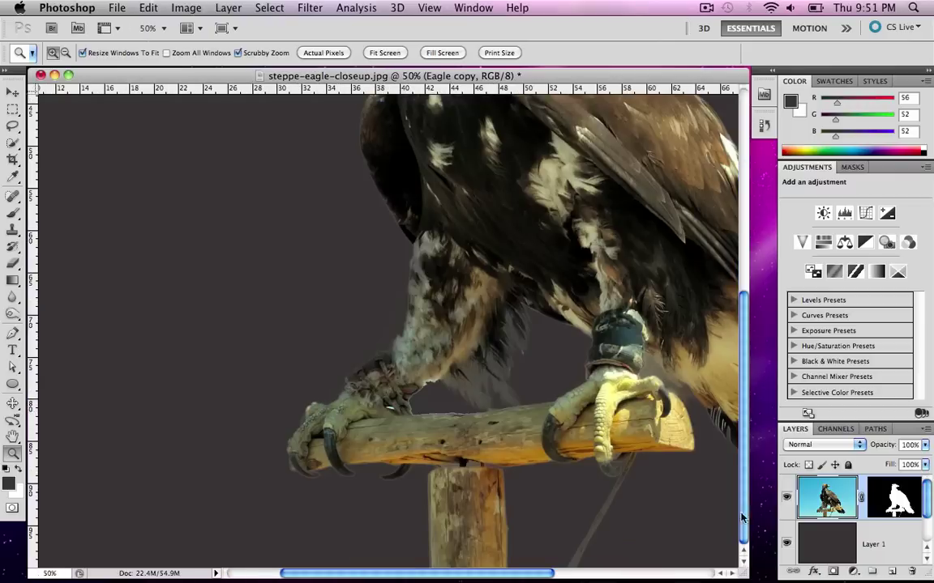
Step: Toggle the dark gray background layer off and on twice to compare the cutout
{"action": "left_click", "coordinate": [786, 544]}
{"action": "left_click", "coordinate": [786, 547]}
{"action": "left_click", "coordinate": [786, 548]}
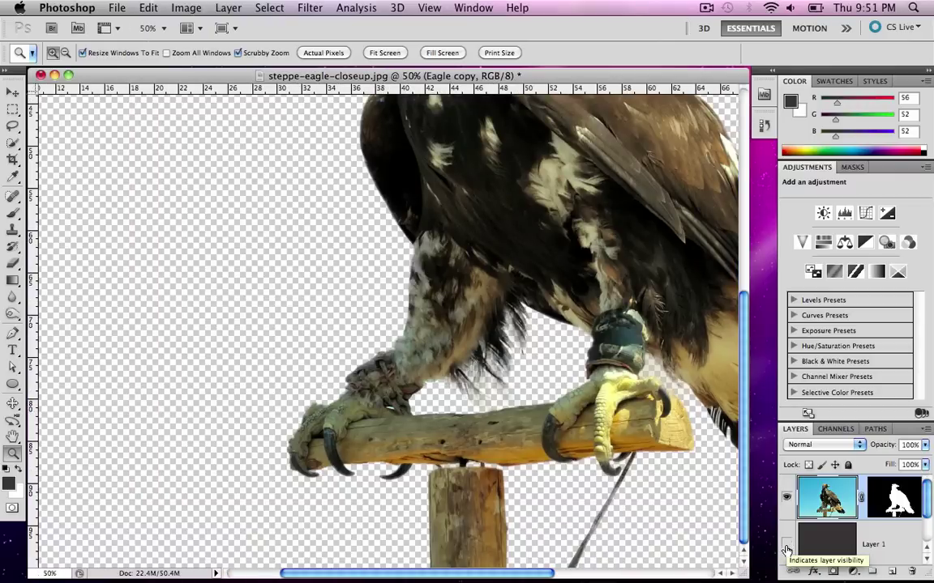
{"action": "left_click", "coordinate": [786, 548]}
Step: Zoom to 100% on the talon and tail feathers
{"action": "left_click", "coordinate": [469, 235], "text": "alt"}
{"action": "left_click", "coordinate": [504, 397], "text": "alt"}
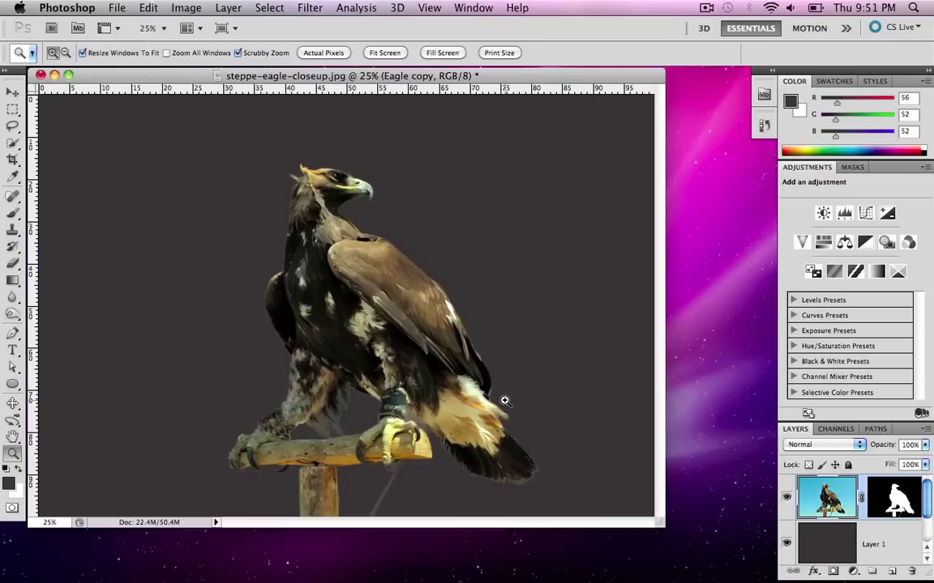
{"action": "left_click", "coordinate": [504, 401]}
{"action": "left_click", "coordinate": [504, 405]}
{"action": "left_click", "coordinate": [422, 381]}
{"action": "left_click", "coordinate": [445, 359]}
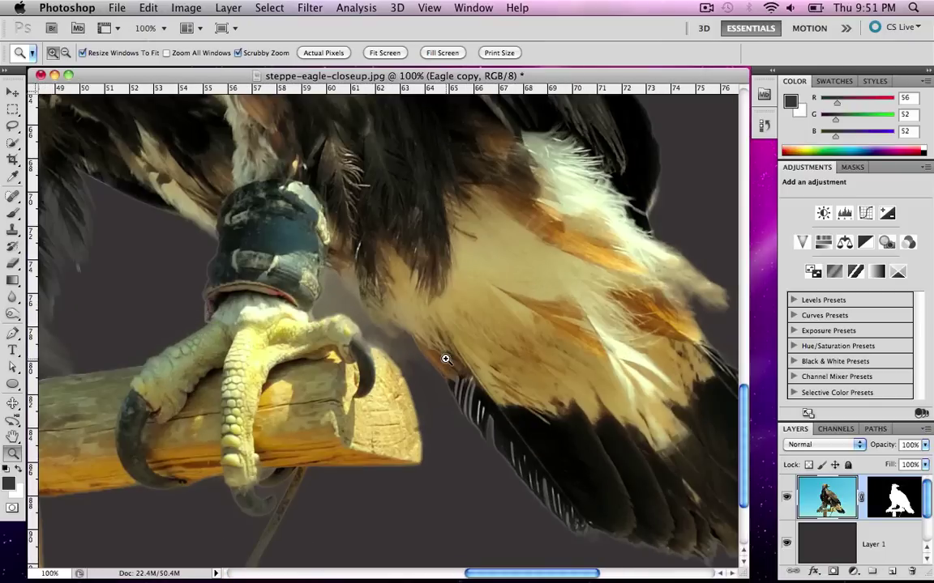
Step: Paint black with a smaller brush on the Eagle copy mask to hide the haze beside the talon and tail edge
{"action": "left_click", "coordinate": [900, 498]}
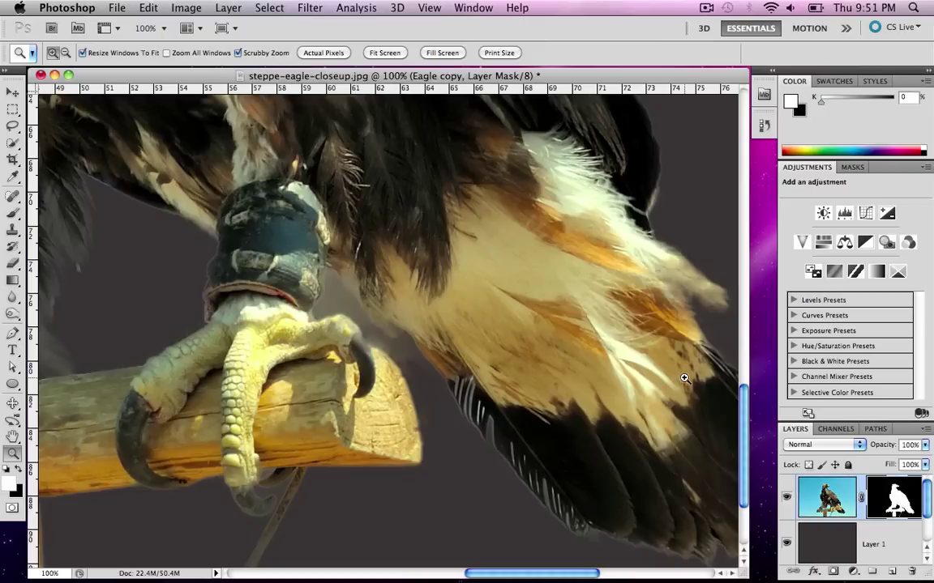
{"action": "key", "text": "b"}
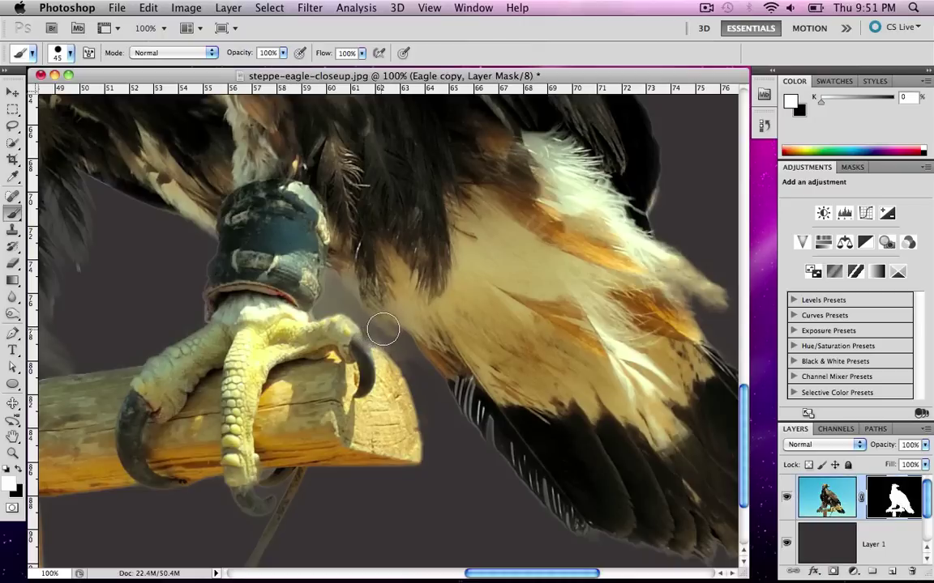
{"action": "key", "text": "bracketleft"}
{"action": "key", "text": "bracketleft"}
{"action": "left_click_drag", "start_coordinate": [332, 302], "coordinate": [301, 269]}
{"action": "key", "text": "x"}
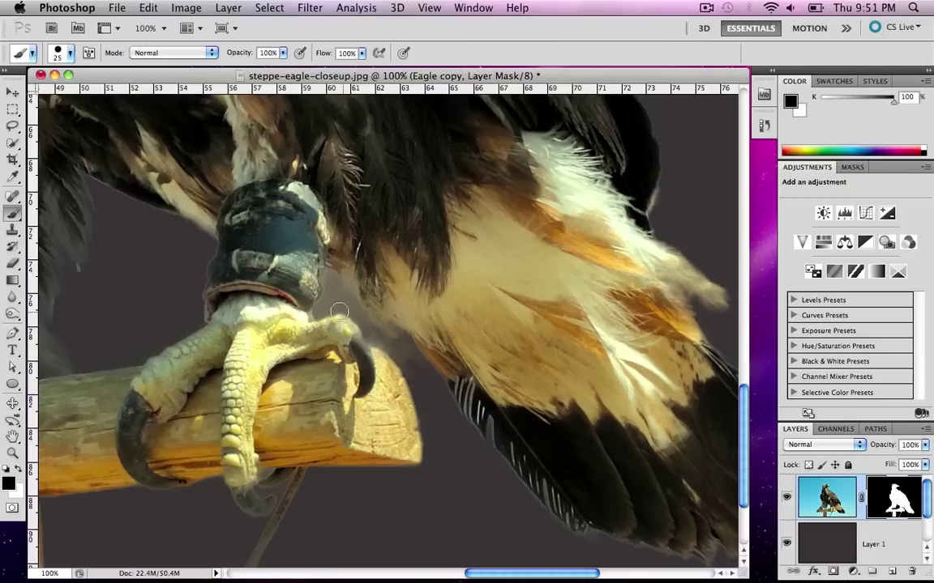
{"action": "mouse_move", "coordinate": [338, 298]}
{"action": "left_mouse_down"}
{"action": "mouse_move", "coordinate": [328, 299]}
{"action": "mouse_move", "coordinate": [329, 279]}
{"action": "mouse_move", "coordinate": [345, 302]}
{"action": "mouse_move", "coordinate": [312, 275]}
{"action": "mouse_move", "coordinate": [337, 307]}
{"action": "mouse_move", "coordinate": [312, 267]}
{"action": "mouse_move", "coordinate": [418, 370]}
{"action": "mouse_move", "coordinate": [414, 363]}
{"action": "left_mouse_up"}
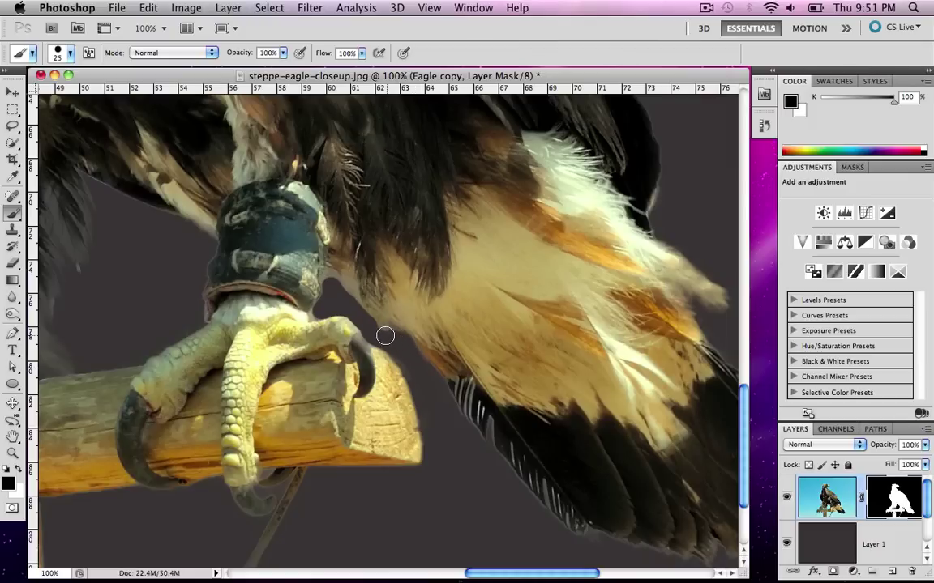
{"action": "mouse_move", "coordinate": [376, 328]}
{"action": "left_mouse_down"}
{"action": "mouse_move", "coordinate": [412, 367]}
{"action": "mouse_move", "coordinate": [432, 423]}
{"action": "left_mouse_up"}
Step: Zoom out to 16.7%, then move and enlarge the document window
{"action": "key", "text": "z"}
{"action": "left_click", "coordinate": [84, 323], "text": "alt"}
{"action": "left_click", "coordinate": [480, 377], "text": "alt"}
{"action": "left_click", "coordinate": [483, 378], "text": "alt"}
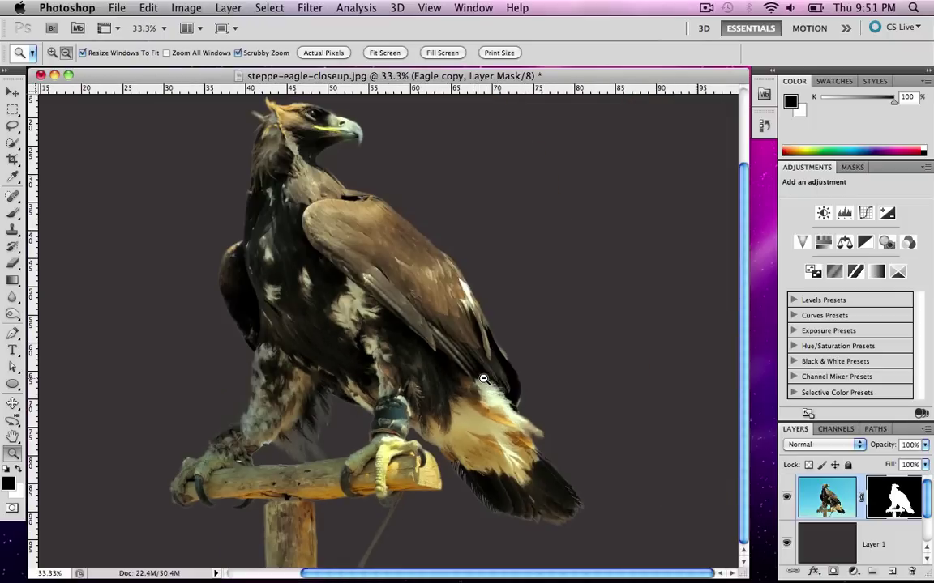
{"action": "left_click", "coordinate": [483, 378], "text": "alt"}
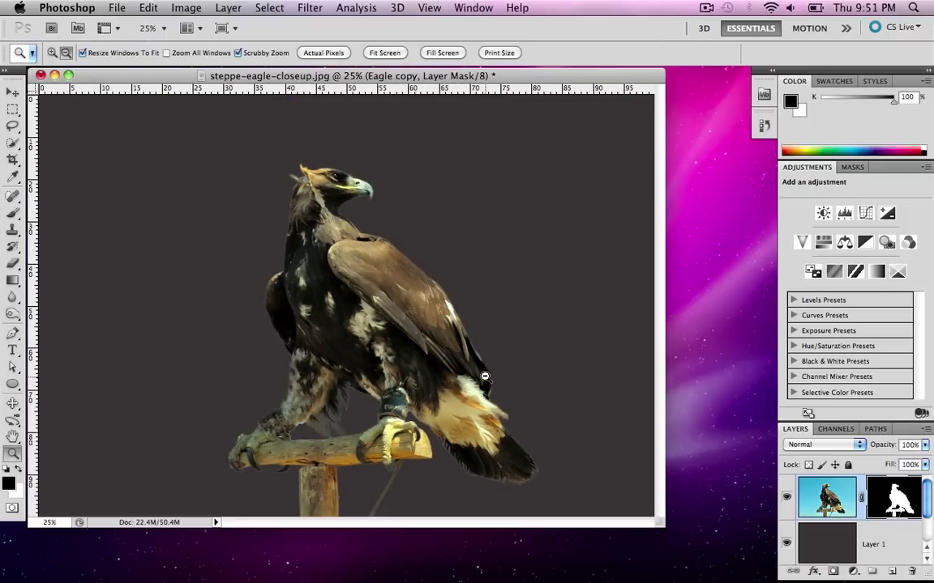
{"action": "left_click", "coordinate": [371, 299], "text": "alt"}
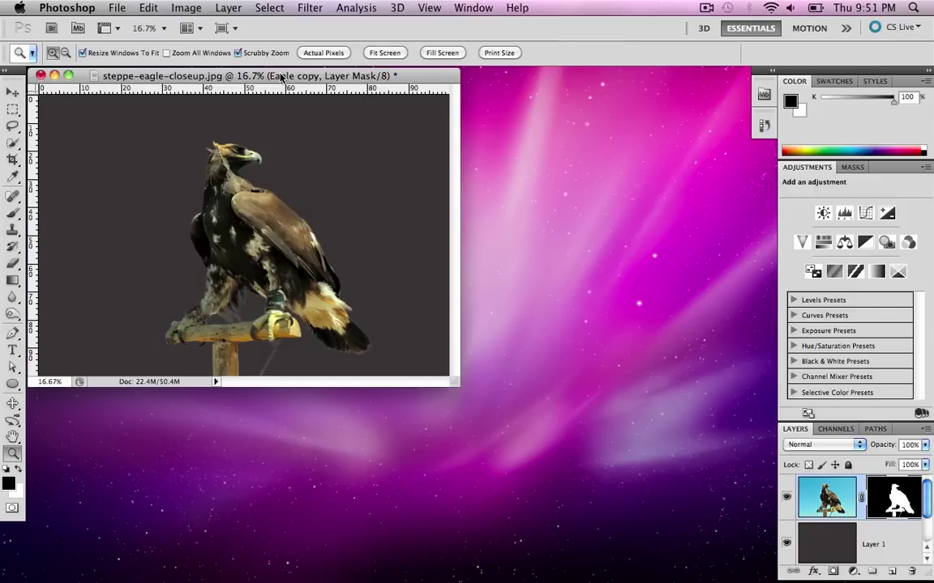
{"action": "left_click_drag", "start_coordinate": [282, 77], "coordinate": [415, 110]}
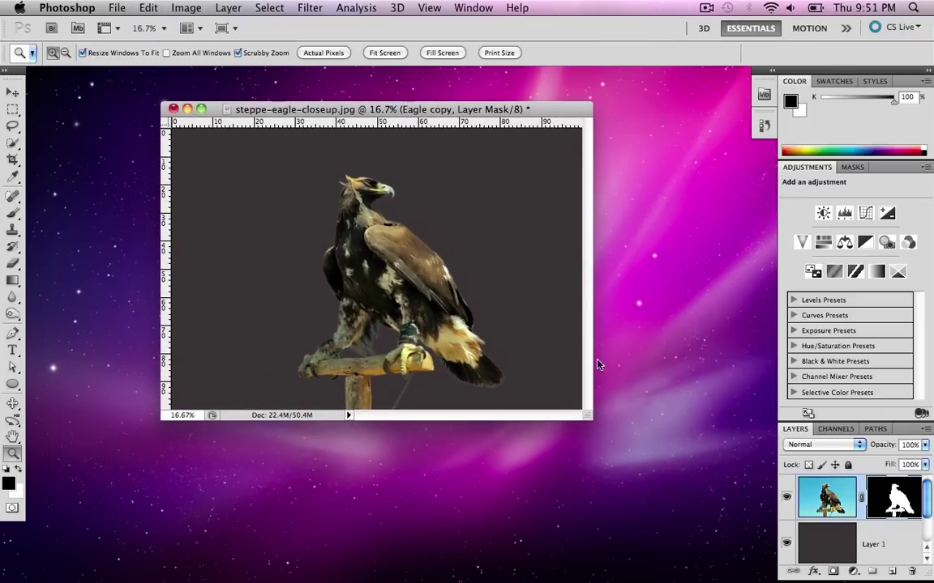
{"action": "left_click_drag", "start_coordinate": [590, 416], "coordinate": [658, 454]}
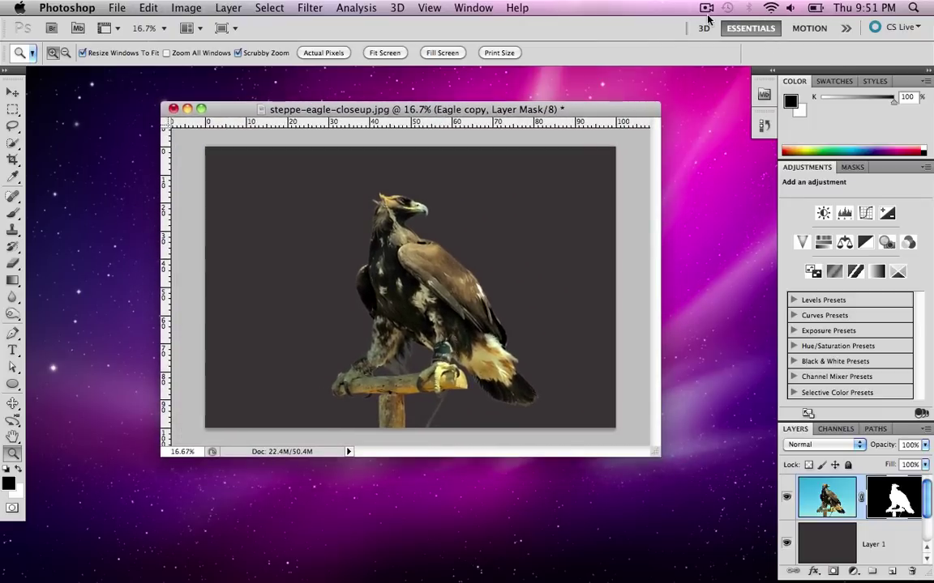